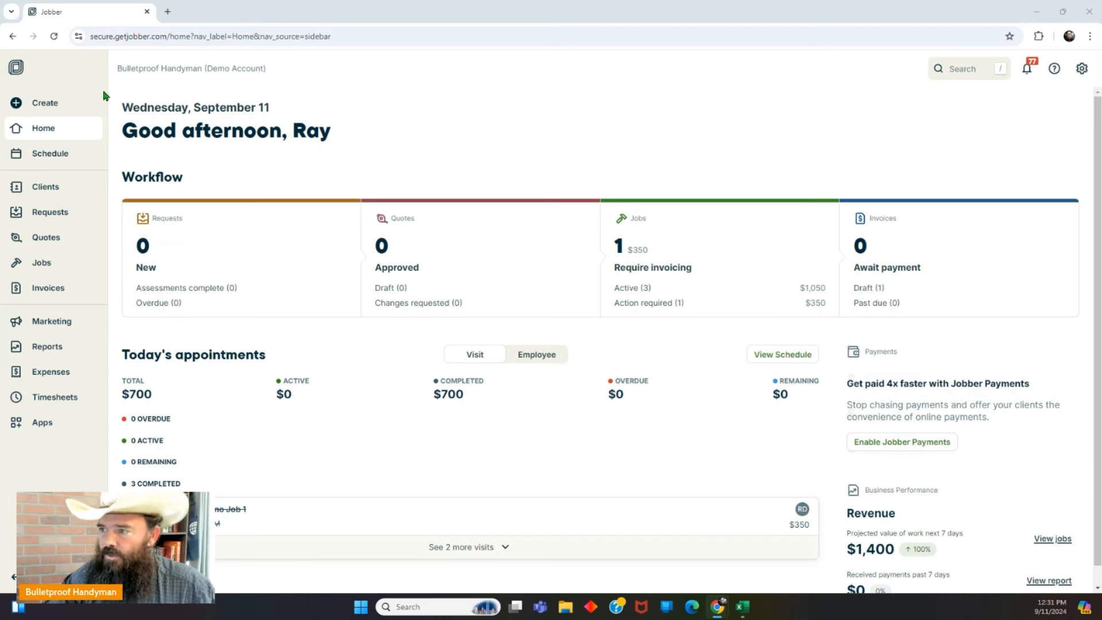
Start an invoice for the Billy Bobs Property Management Company client with no jobs selected and return to the home page without saving.
left_click(46, 106)
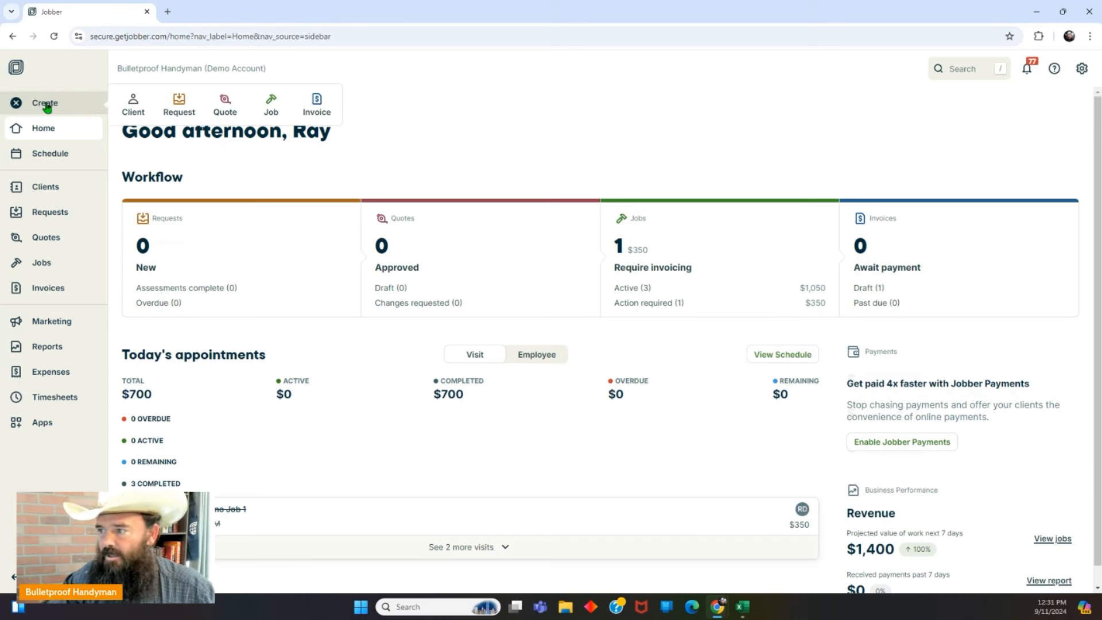
left_click(317, 111)
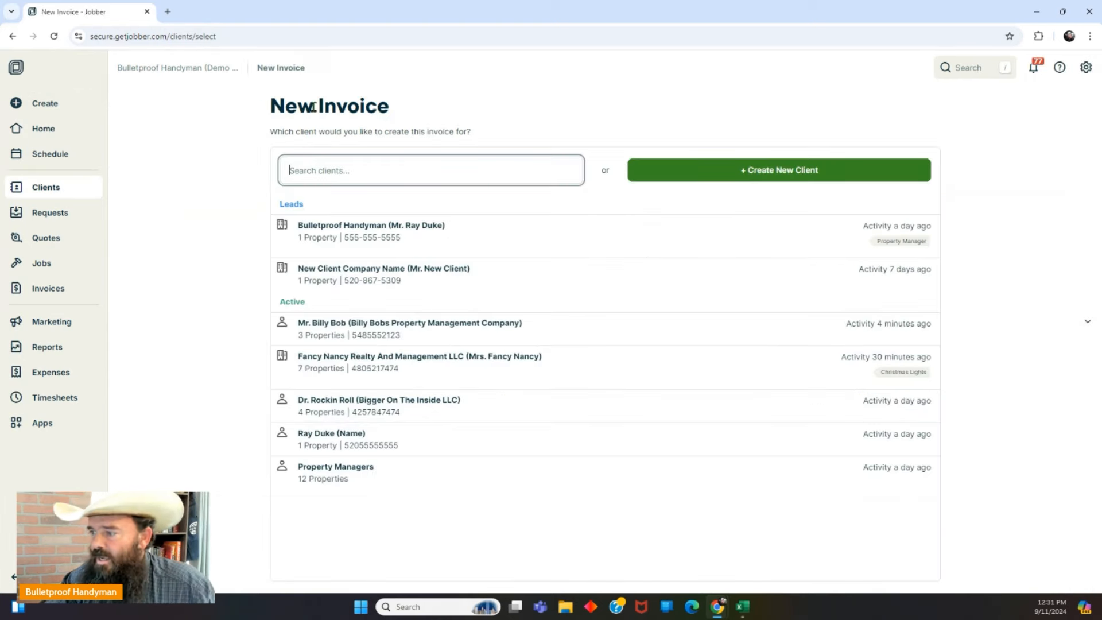
left_click(334, 336)
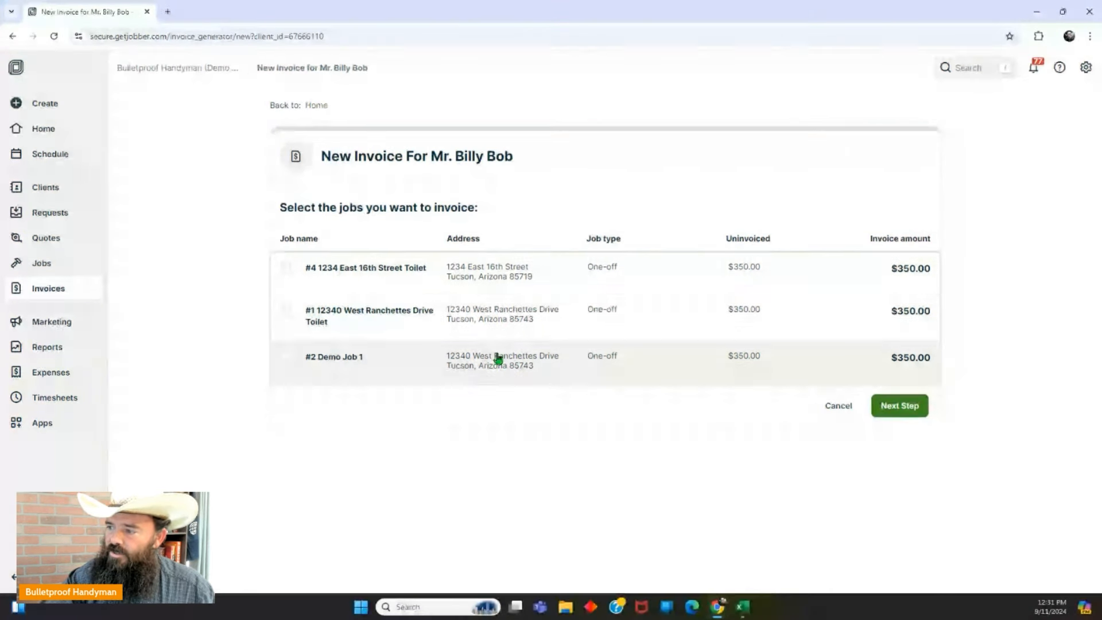
left_click(286, 269)
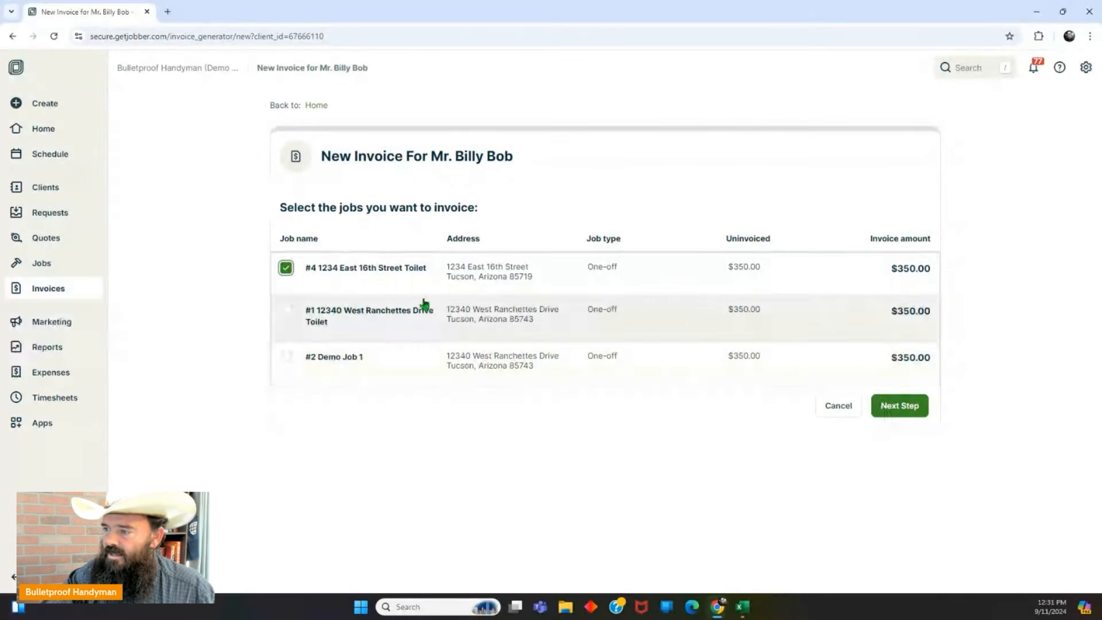
left_click(286, 270)
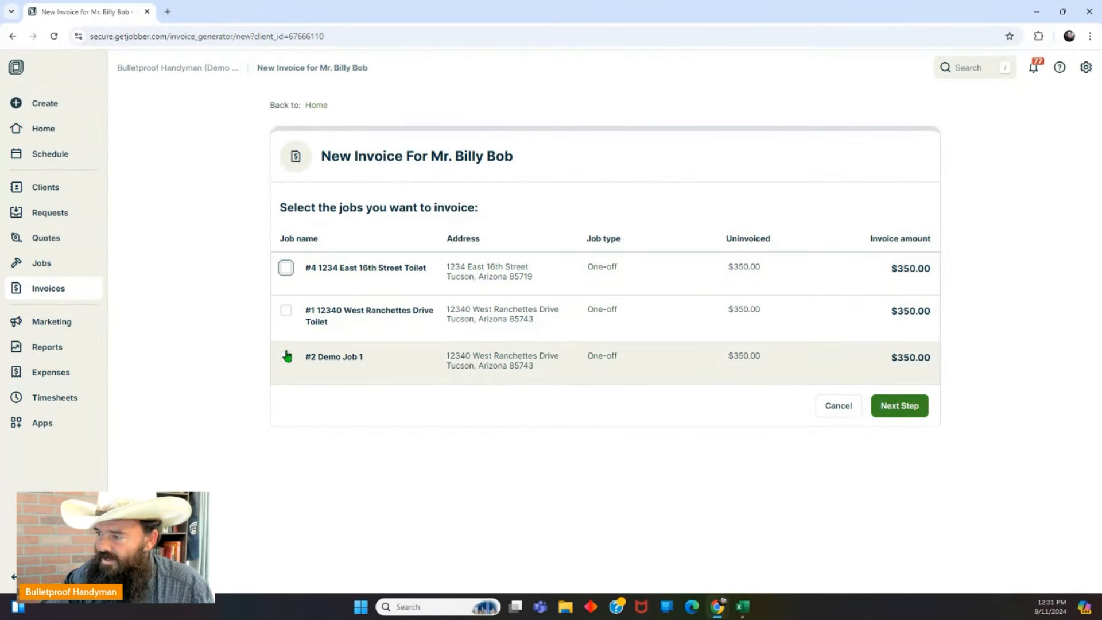
left_click(899, 414)
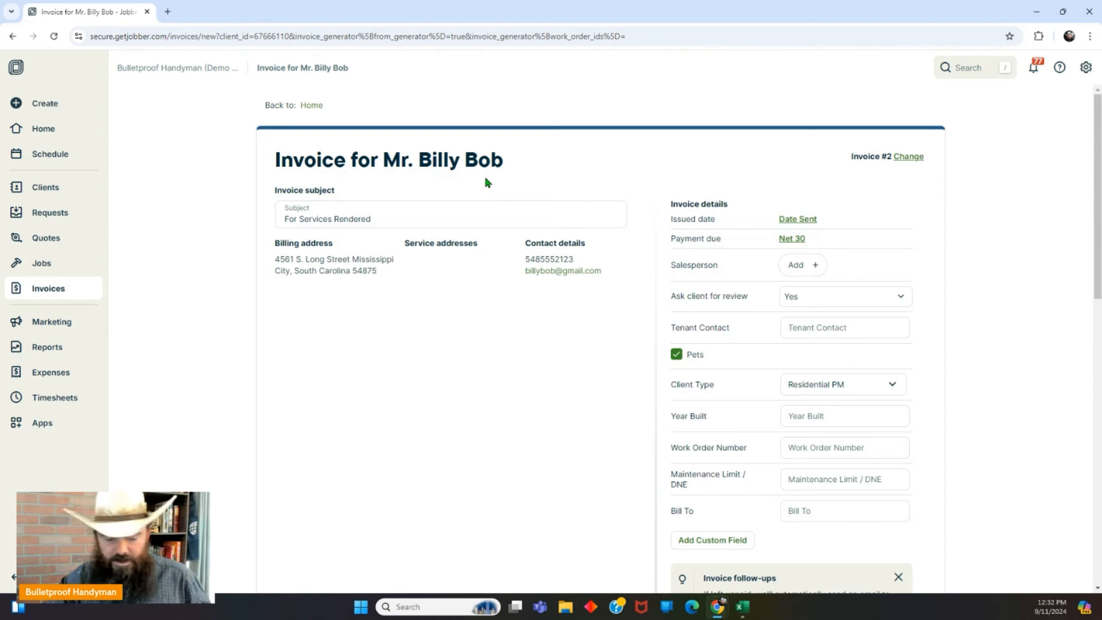
left_click(44, 134)
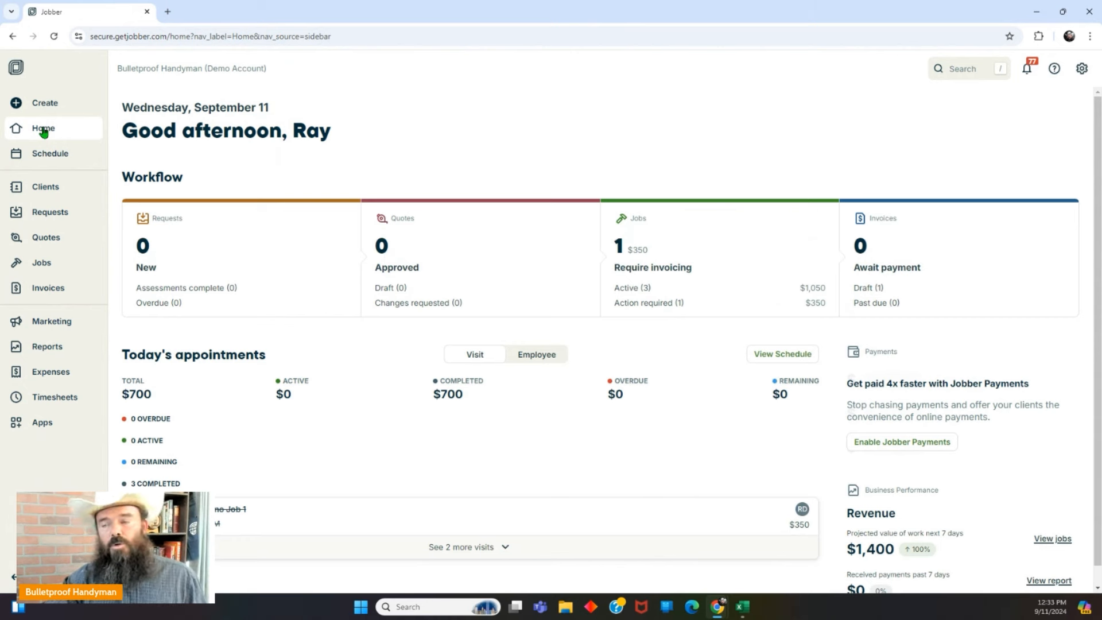
Start an invoice for the Billy Bobs Property Management Company client from job #2 Demo Job 1, leaving it unsaved and returning home.
left_click(45, 104)
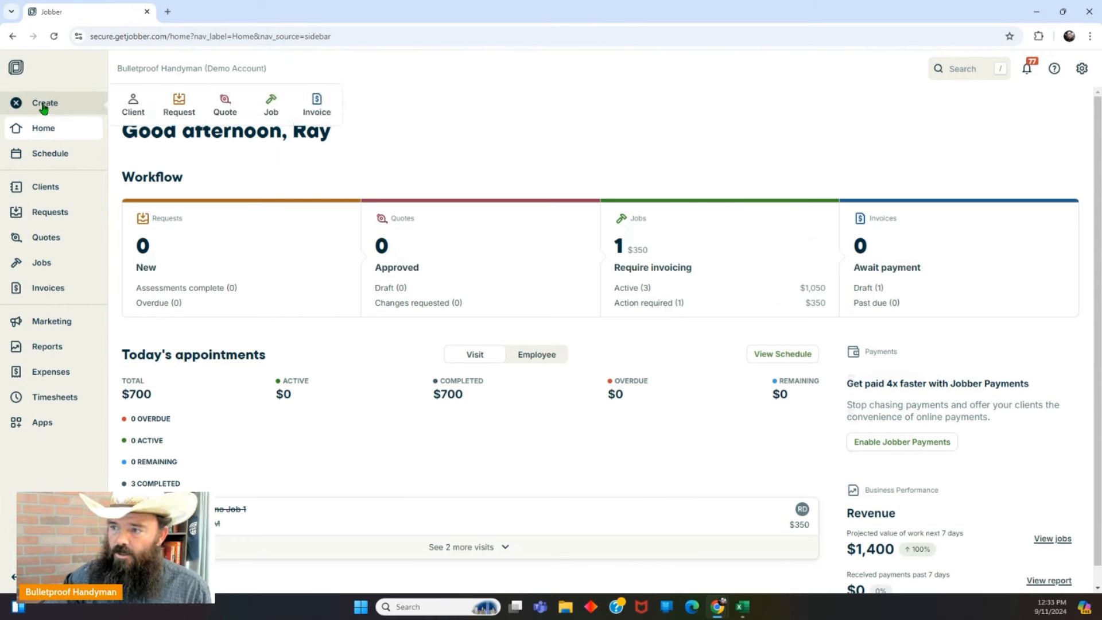
left_click(319, 111)
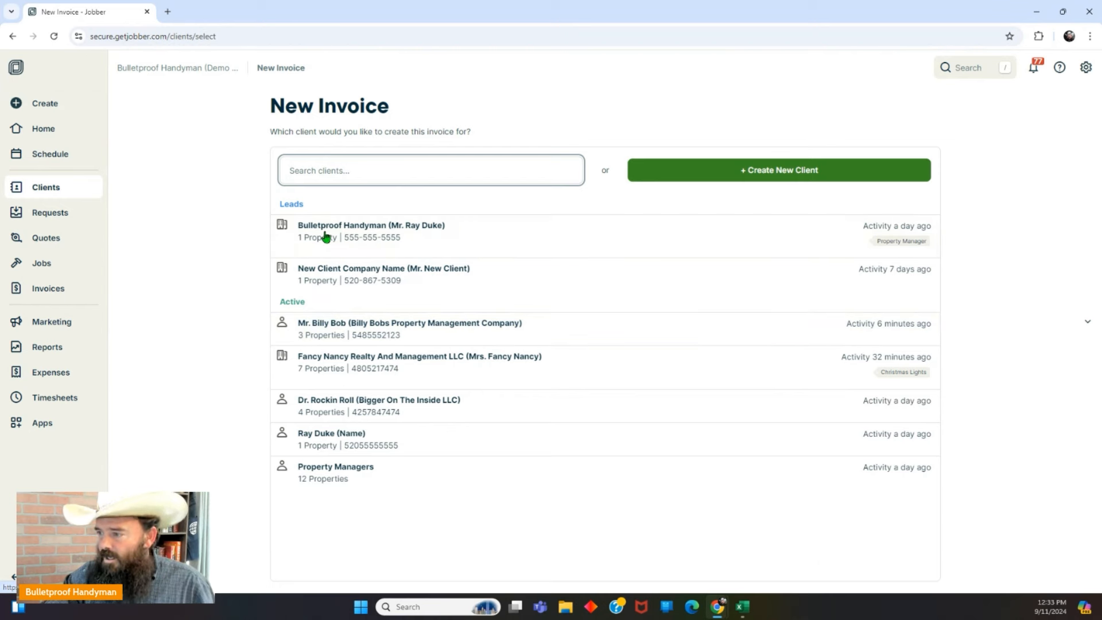
left_click(337, 333)
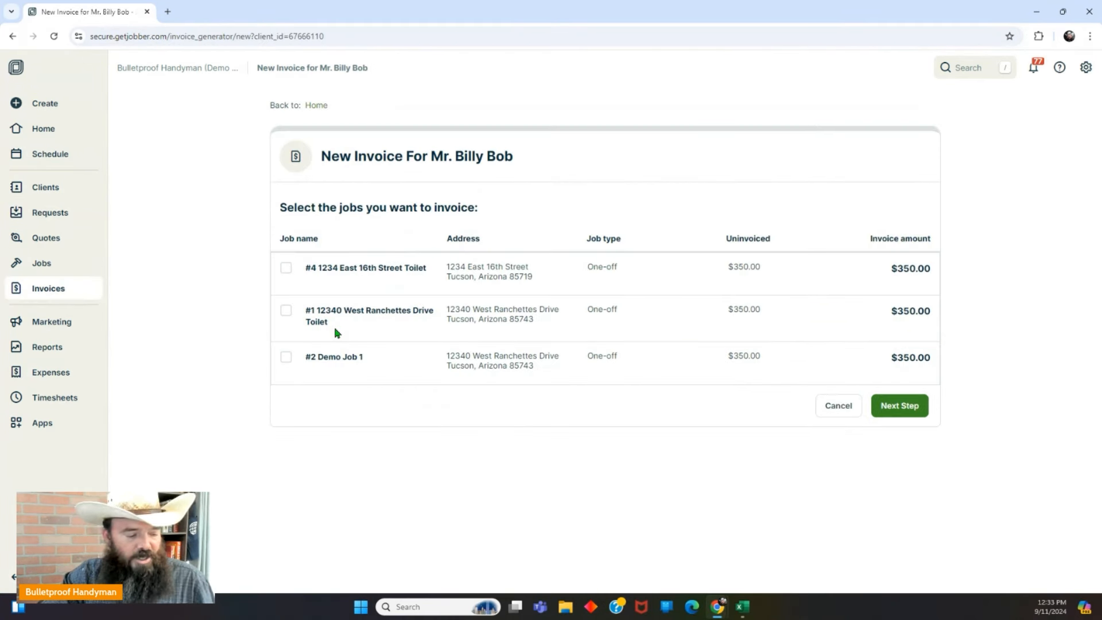
left_click(286, 358)
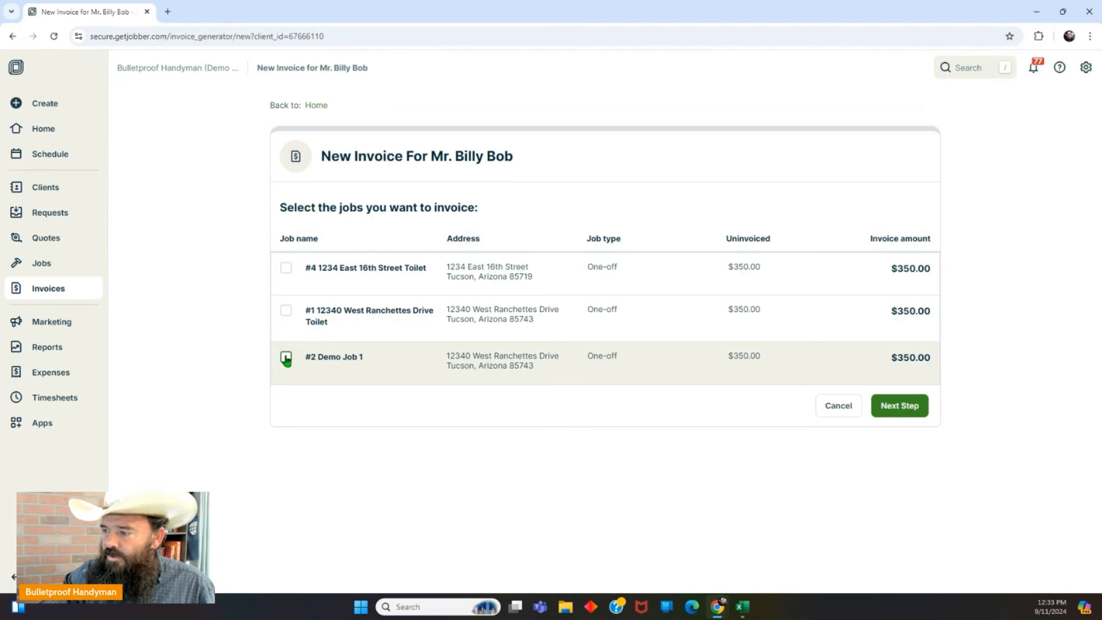
left_click(902, 408)
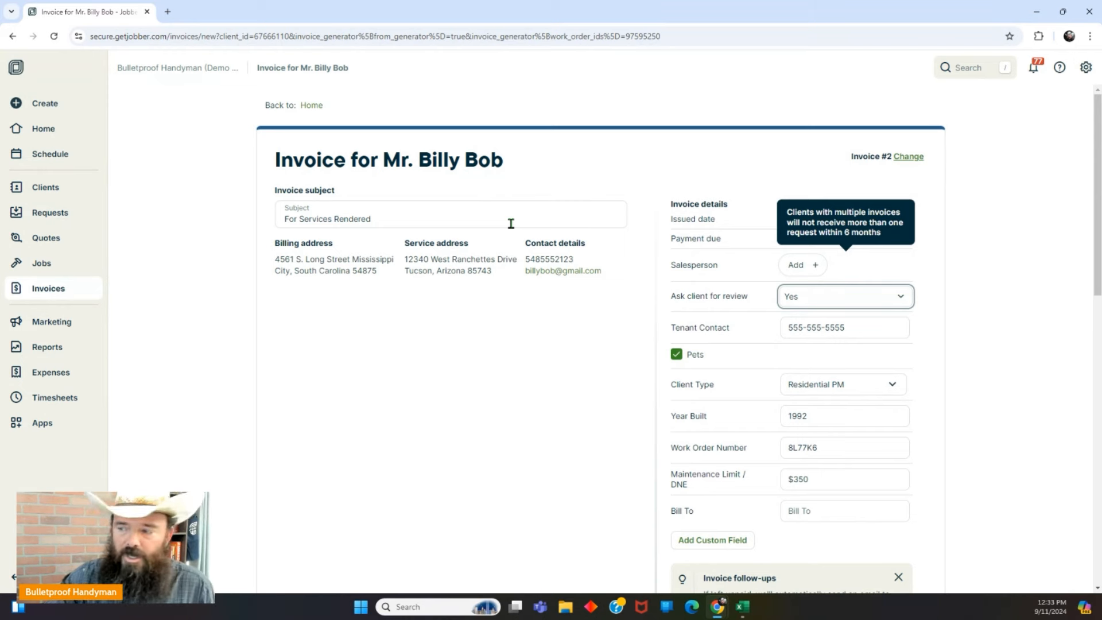
left_click(57, 136)
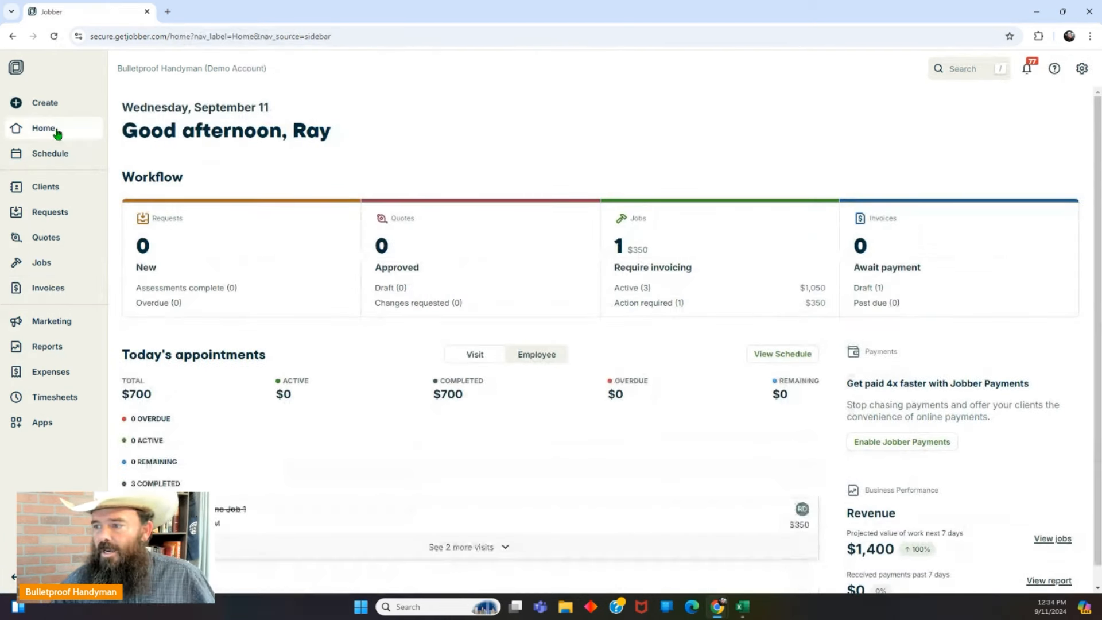
Generate an invoice from Fancy Nancy Realty And Management LLC's job #3 Demo Job 2, look it over, and return home without saving.
left_click(44, 268)
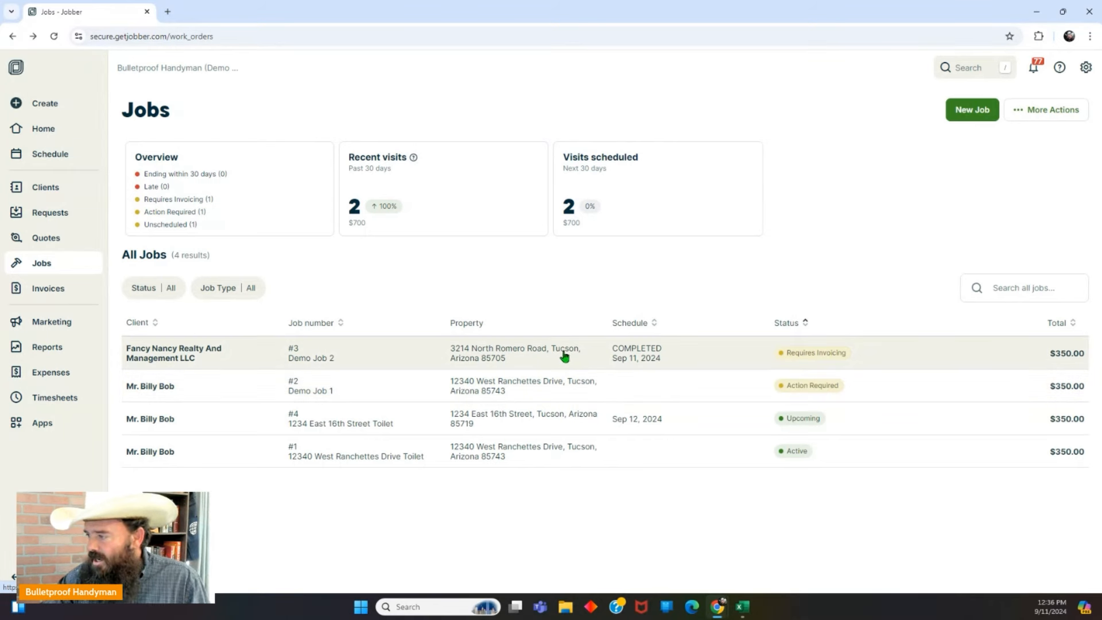
left_click(532, 356)
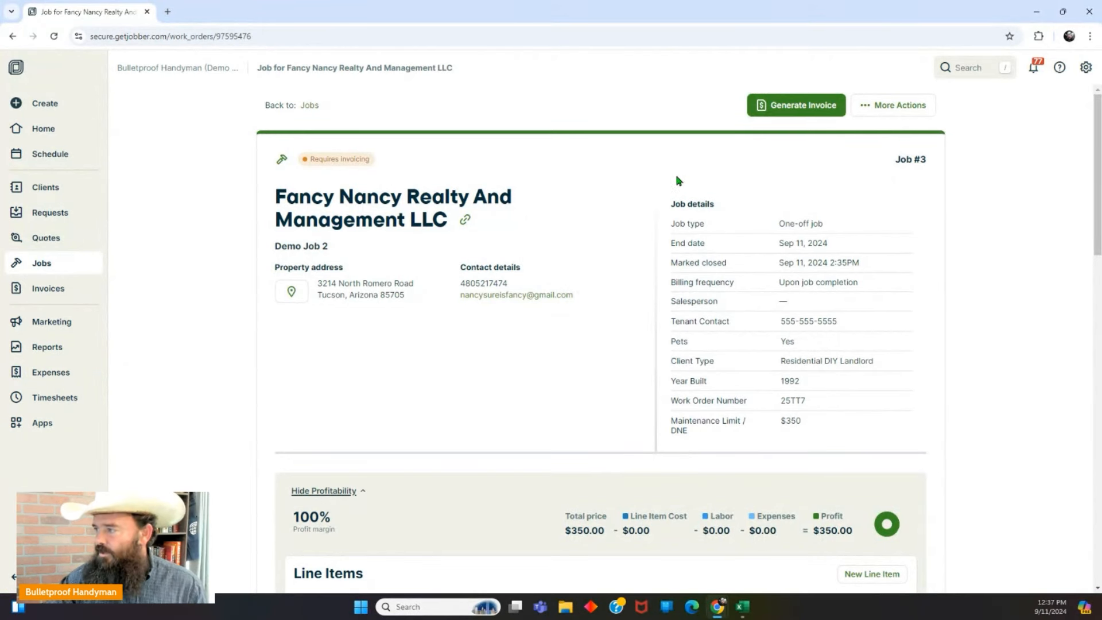
left_click(789, 106)
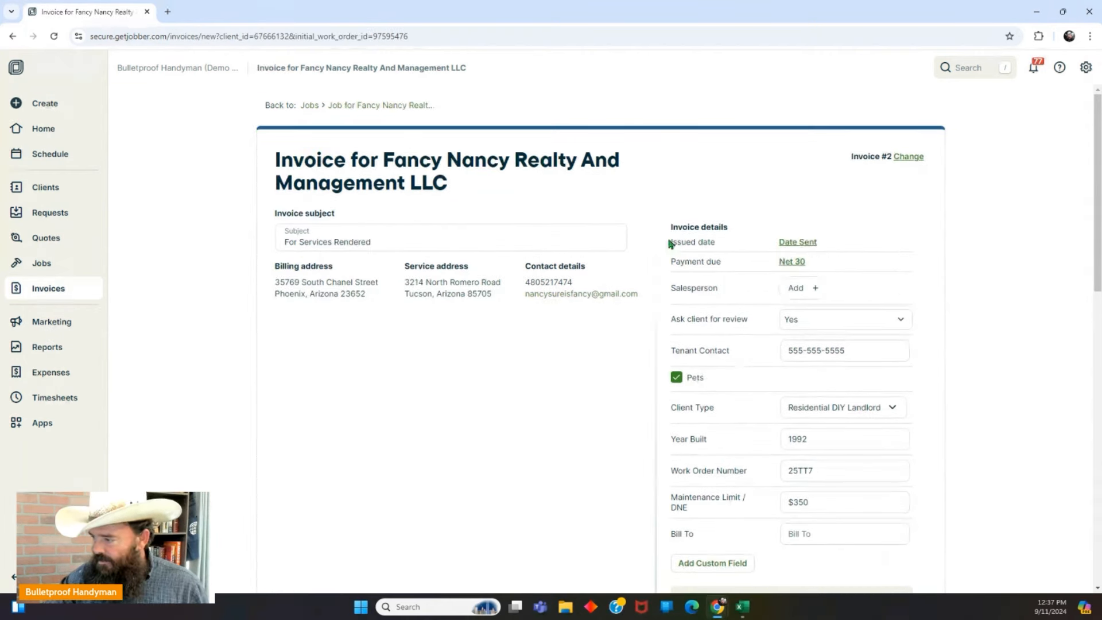
scroll(551, 364, "down", 4)
scroll(546, 368, "up", 4)
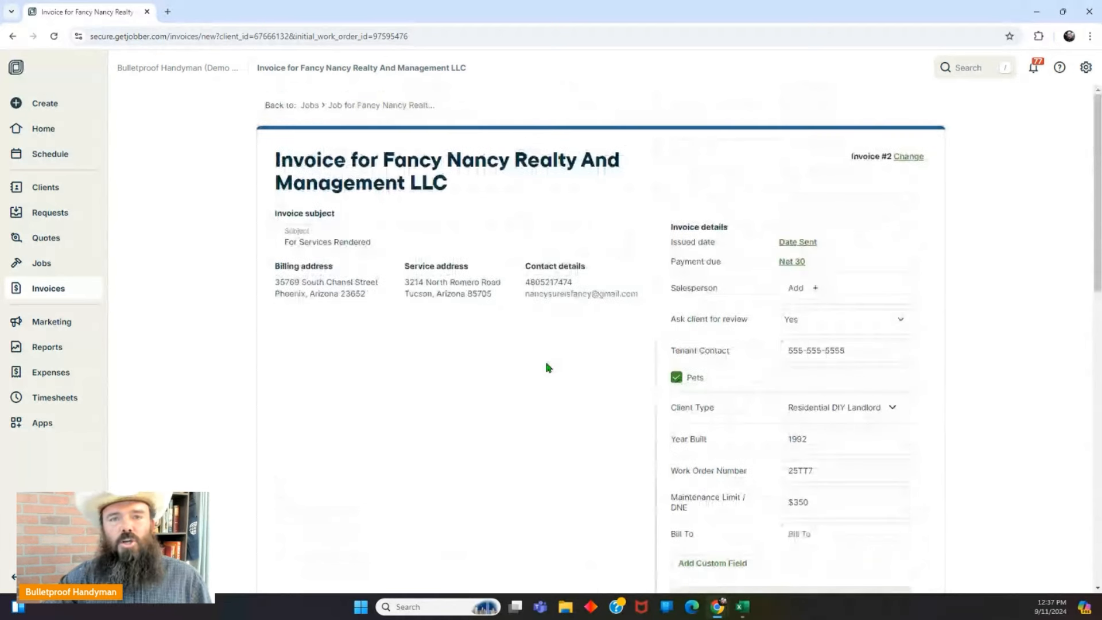
left_click(47, 132)
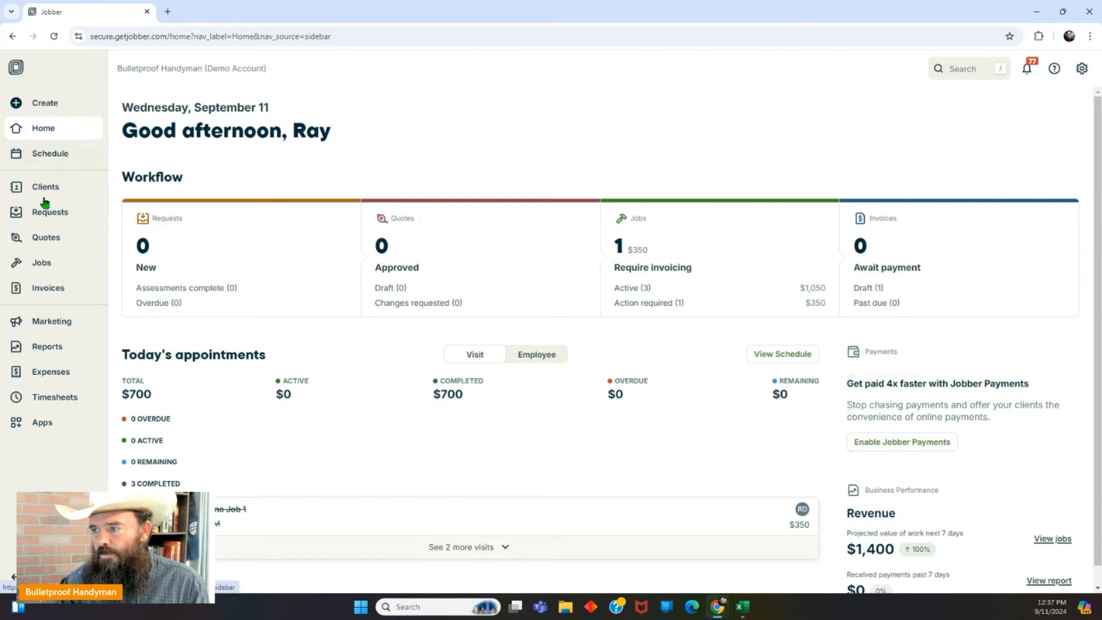
Open job #2 Demo Job 1 from the jobs list and review its line items, labor, expenses, visits and billing.
left_click(47, 269)
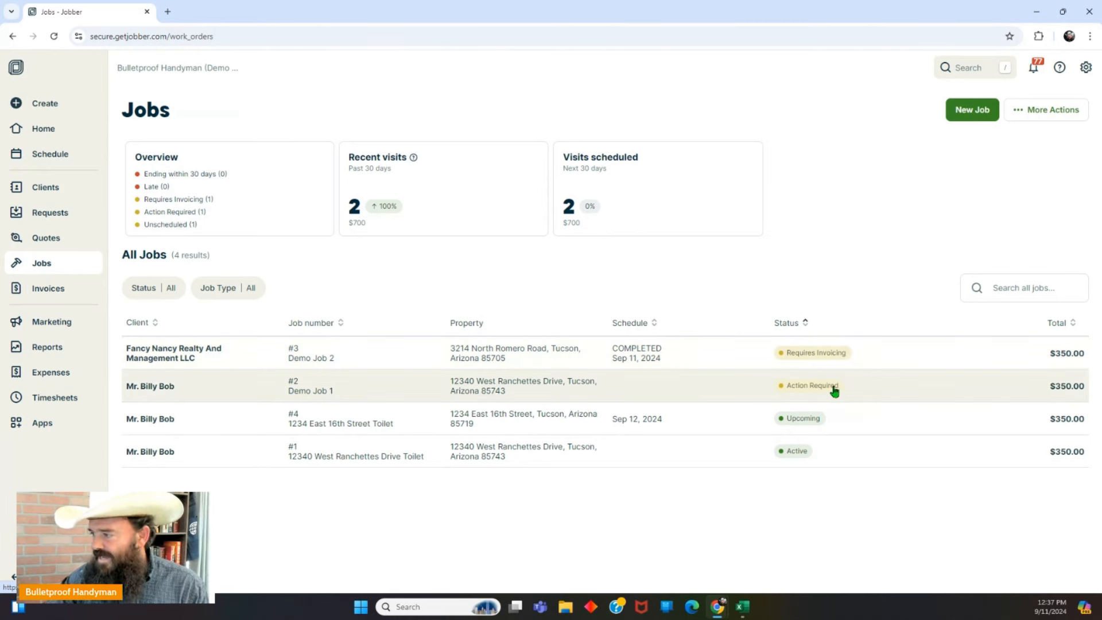
left_click(541, 387)
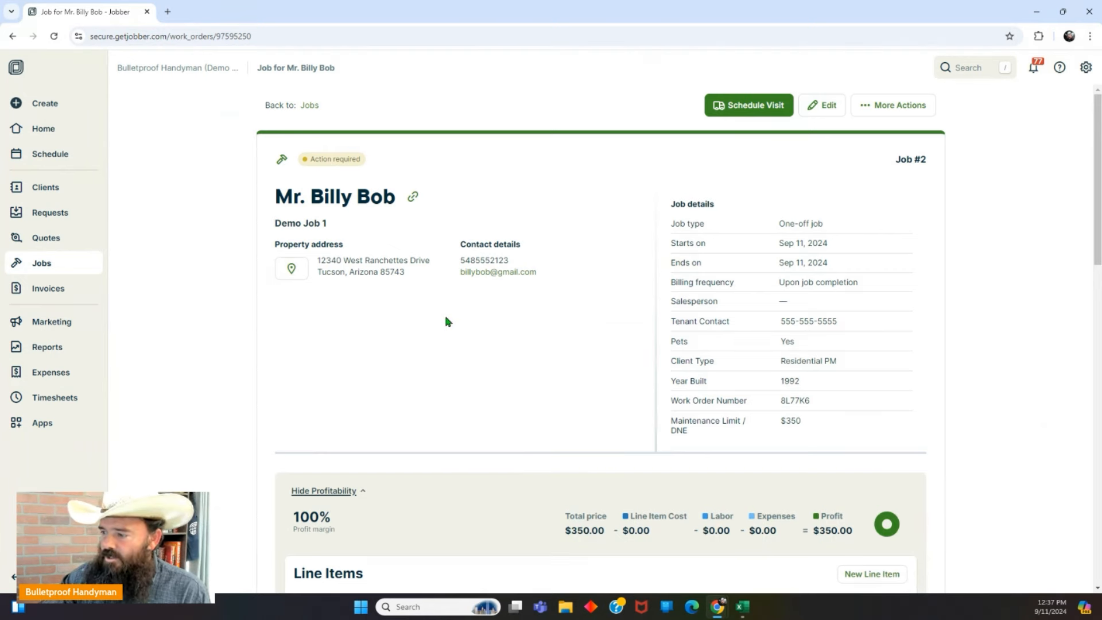
scroll(585, 290, "down", 4)
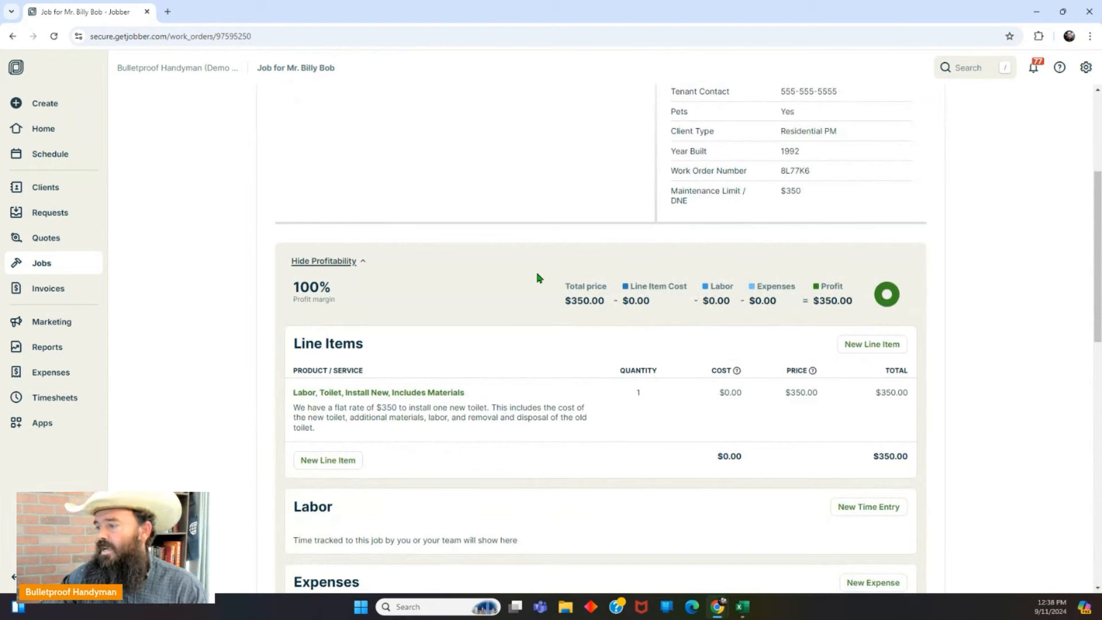
scroll(538, 278, "down", 2)
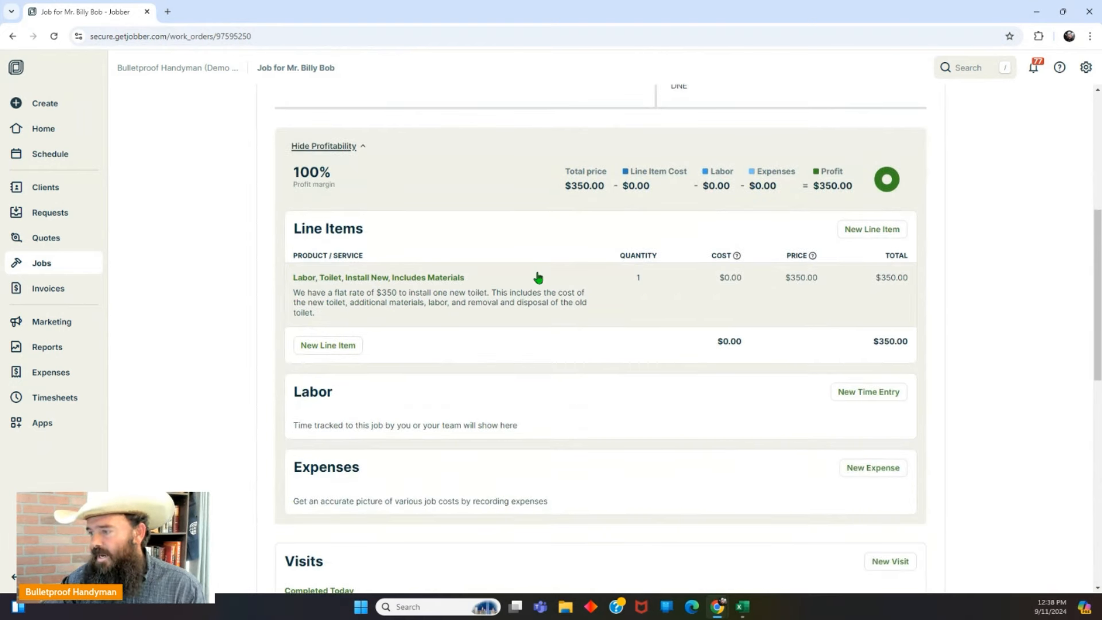
scroll(538, 278, "down", 2)
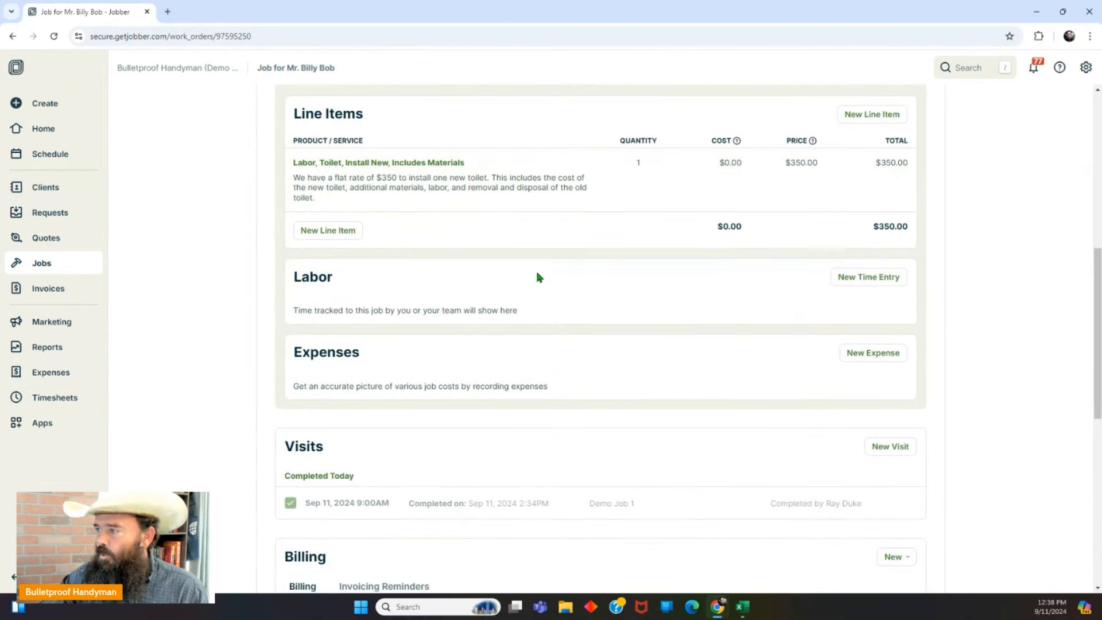
scroll(538, 277, "down", 3)
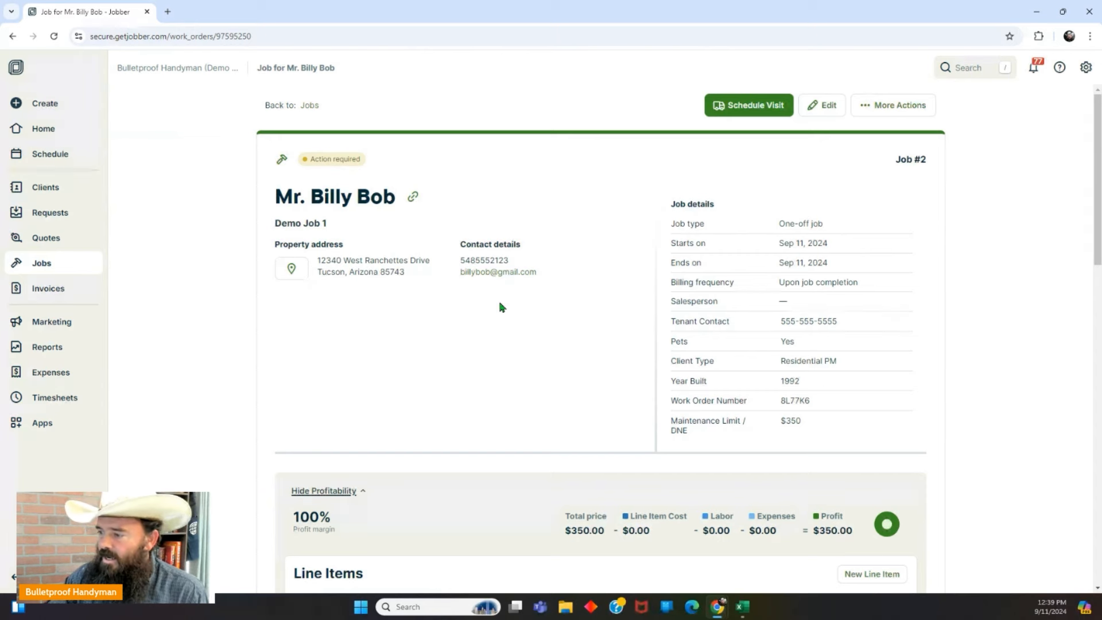
scroll(528, 290, "down", 1)
scroll(528, 290, "down", 3)
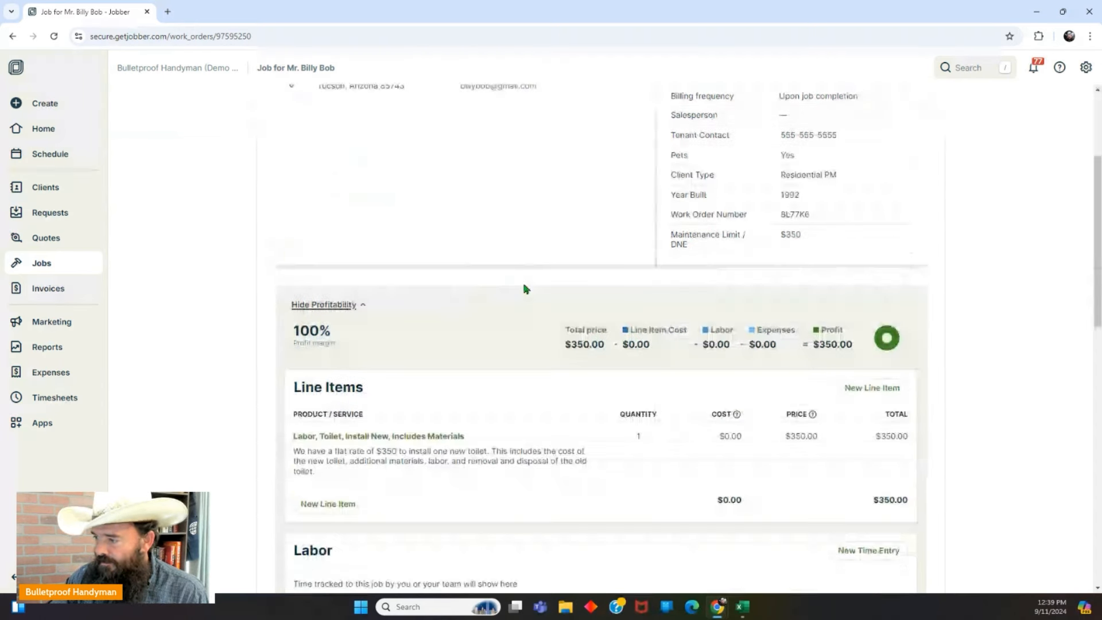
scroll(524, 289, "down", 7)
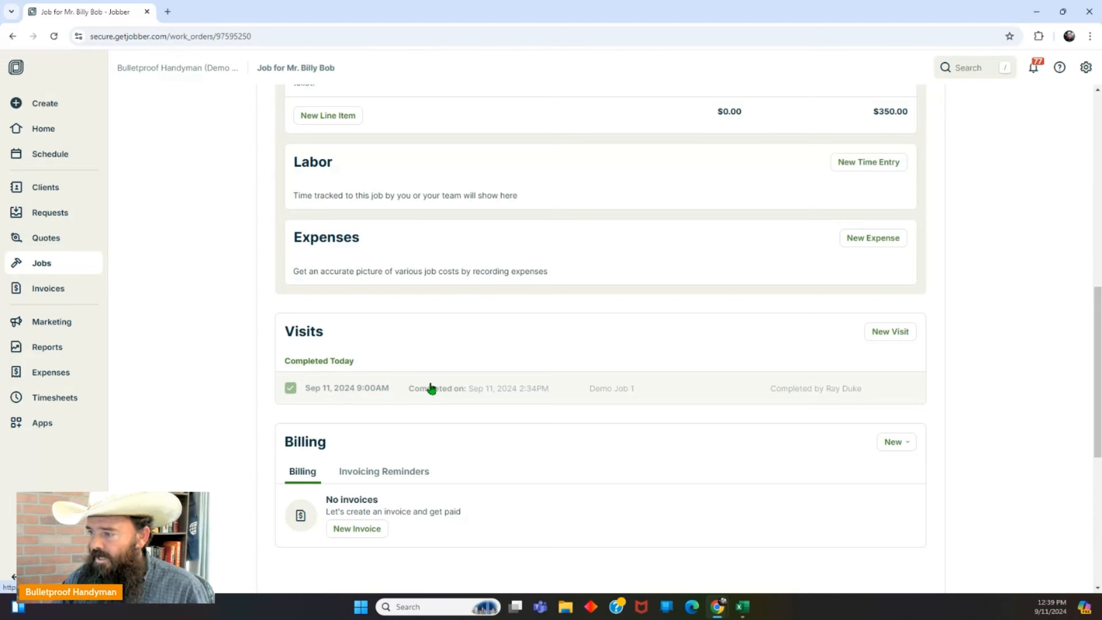
View the photo attached to the "Installed new toilet." note in the job's internal notes and close the preview.
scroll(497, 361, "down", 4)
scroll(499, 364, "down", 3)
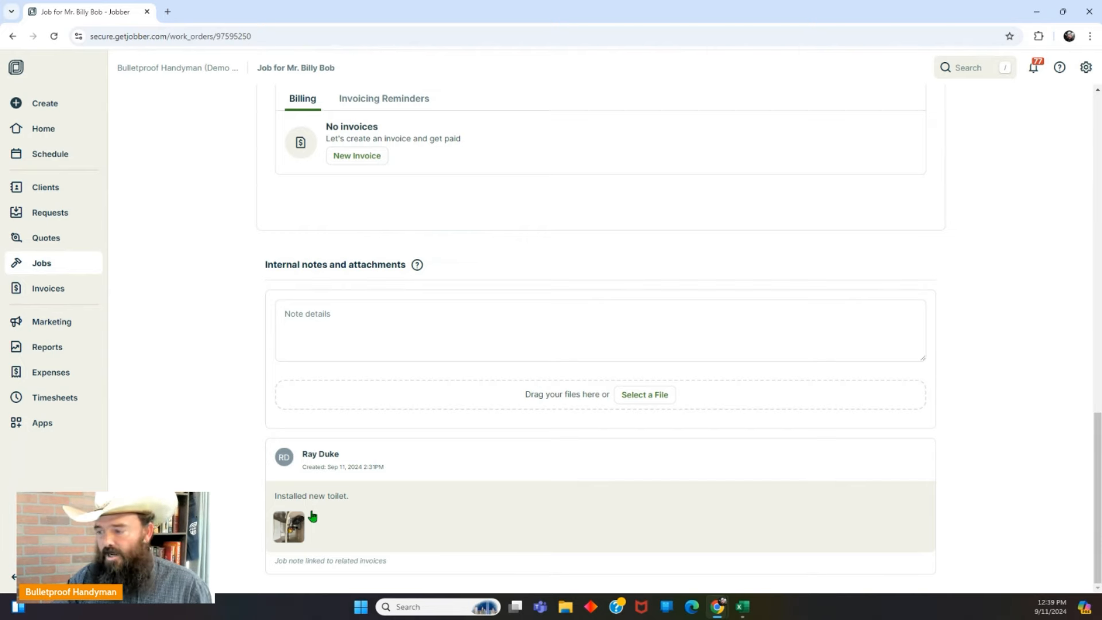
left_click(296, 526)
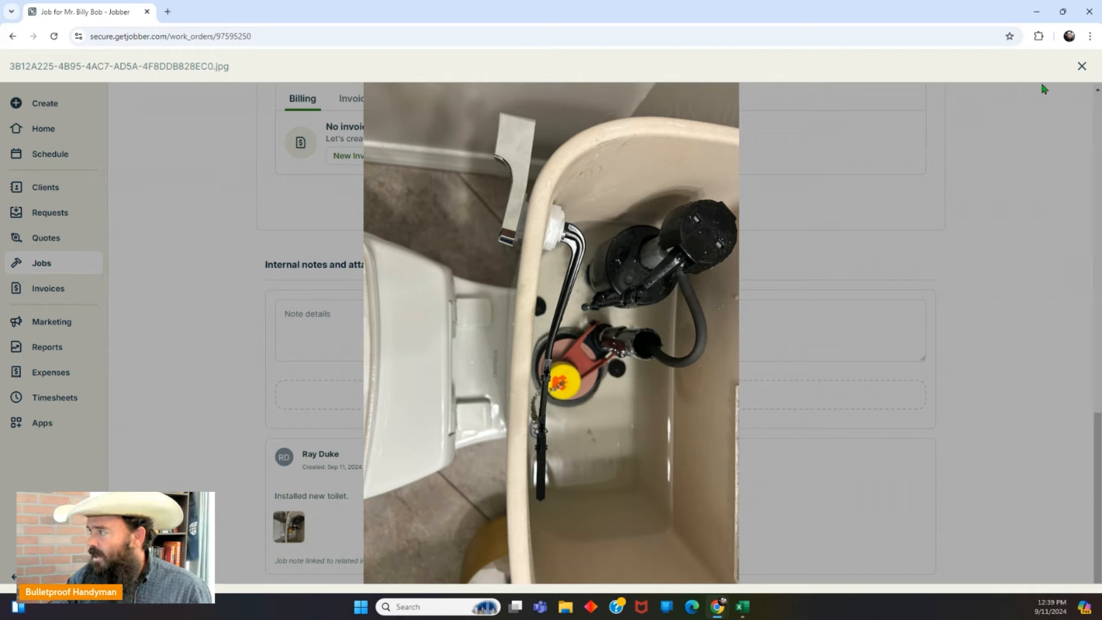
left_click(1082, 67)
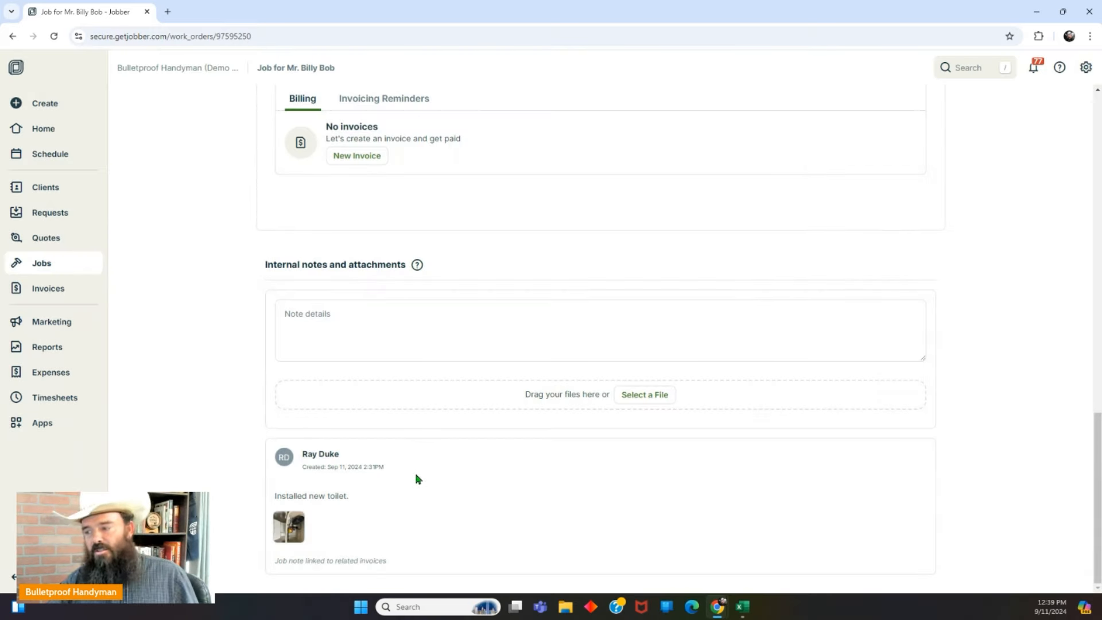
Close job #2 Demo Job 1.
scroll(473, 501, "up", 15)
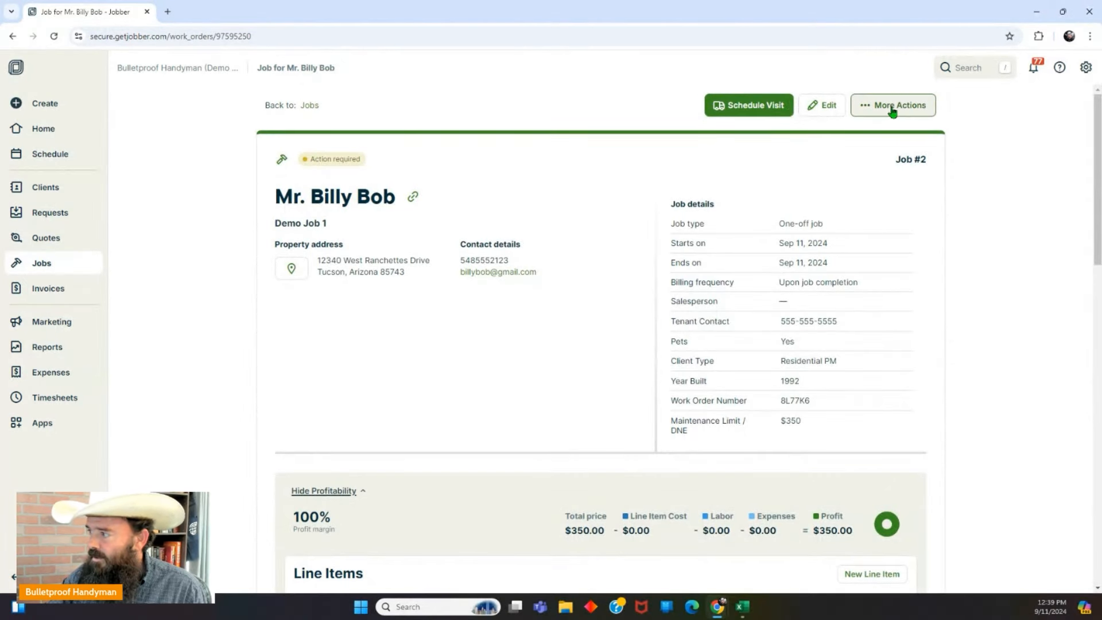
left_click(879, 115)
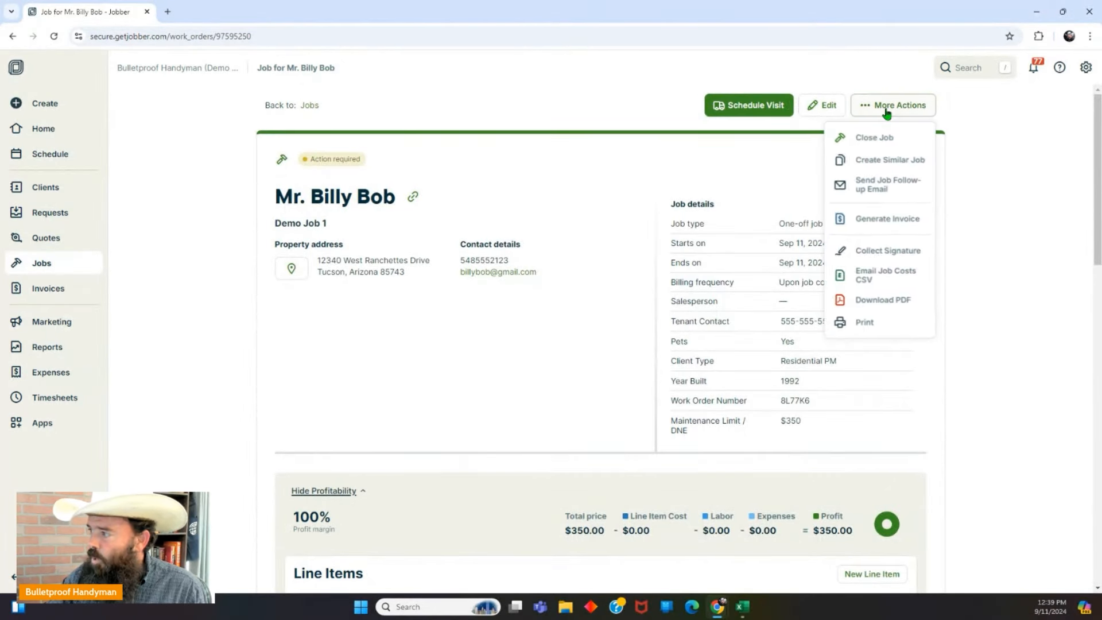
left_click(865, 142)
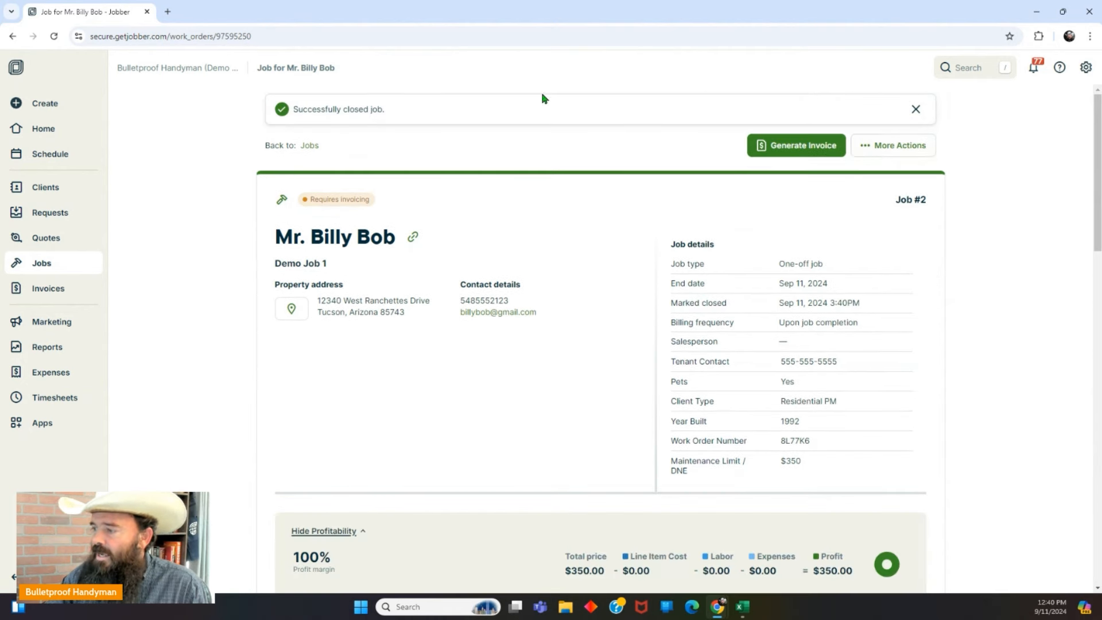
Generate an invoice from the closed Demo Job 1, keeping that job selected, and highlight the street line of the billing address.
left_click(804, 148)
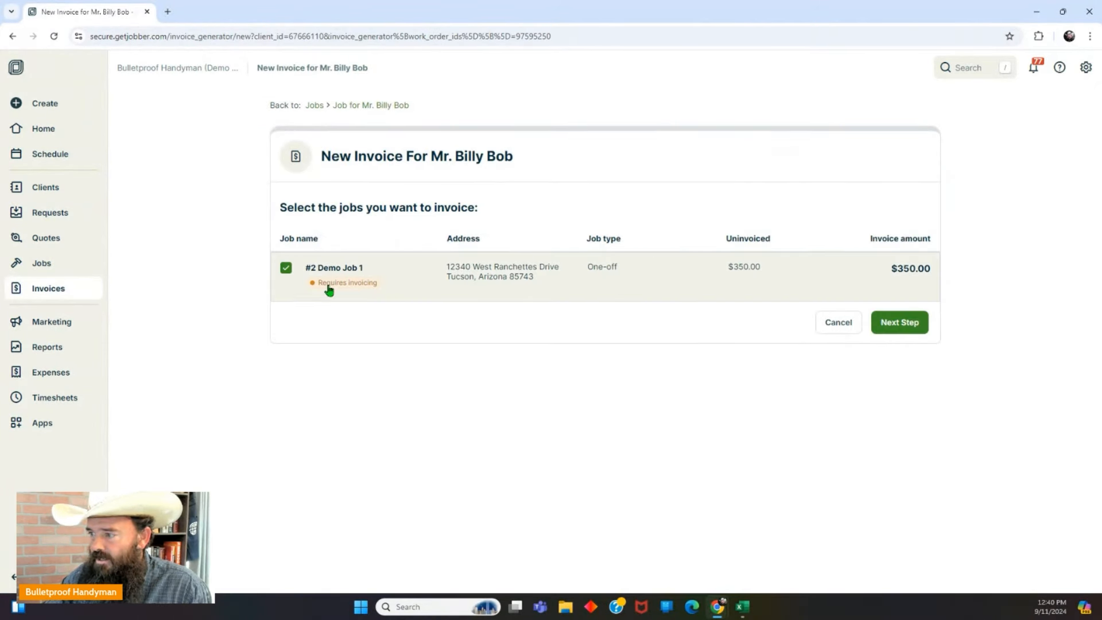
left_click(899, 332)
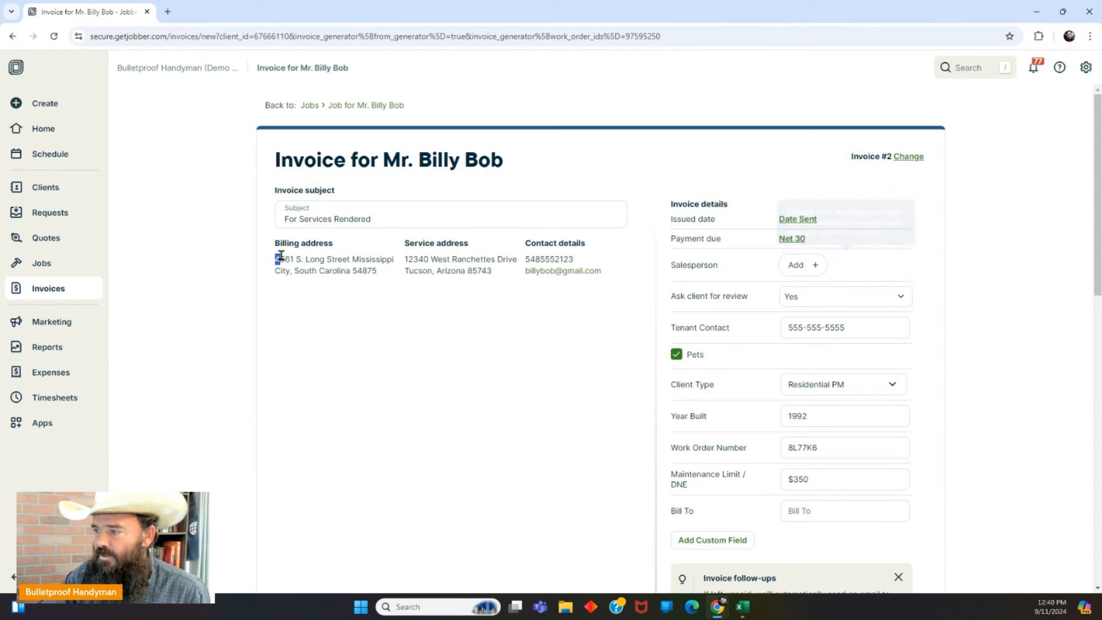
left_click_drag(276, 259, 397, 261)
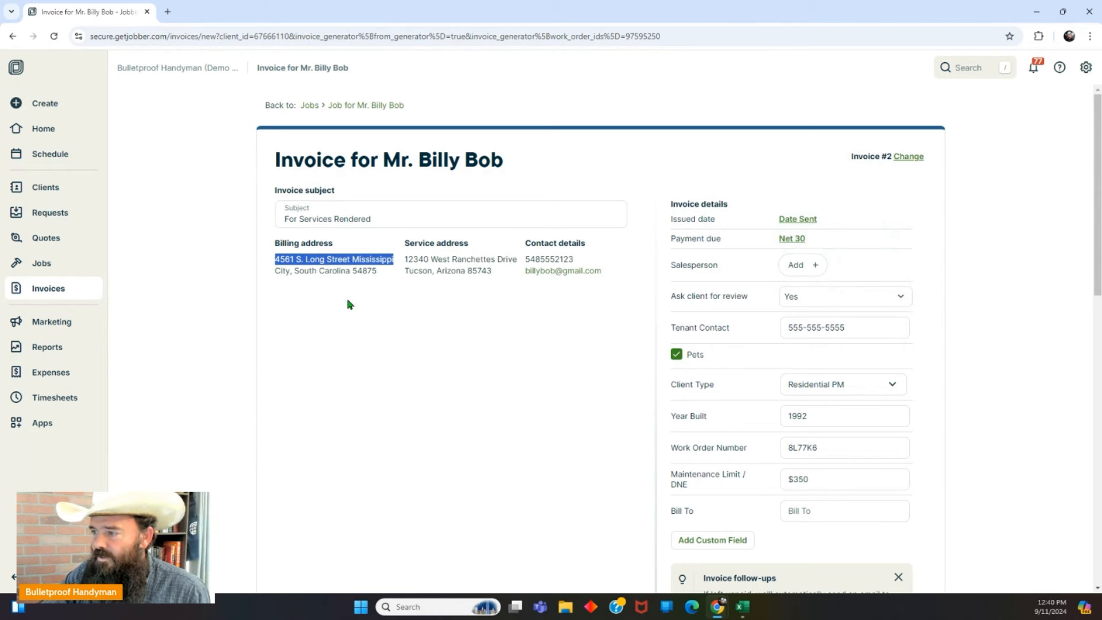
Replace the invoice subject with the street line copied from the service address.
left_click(317, 281)
left_click_drag(404, 259, 501, 260)
right_click(501, 260)
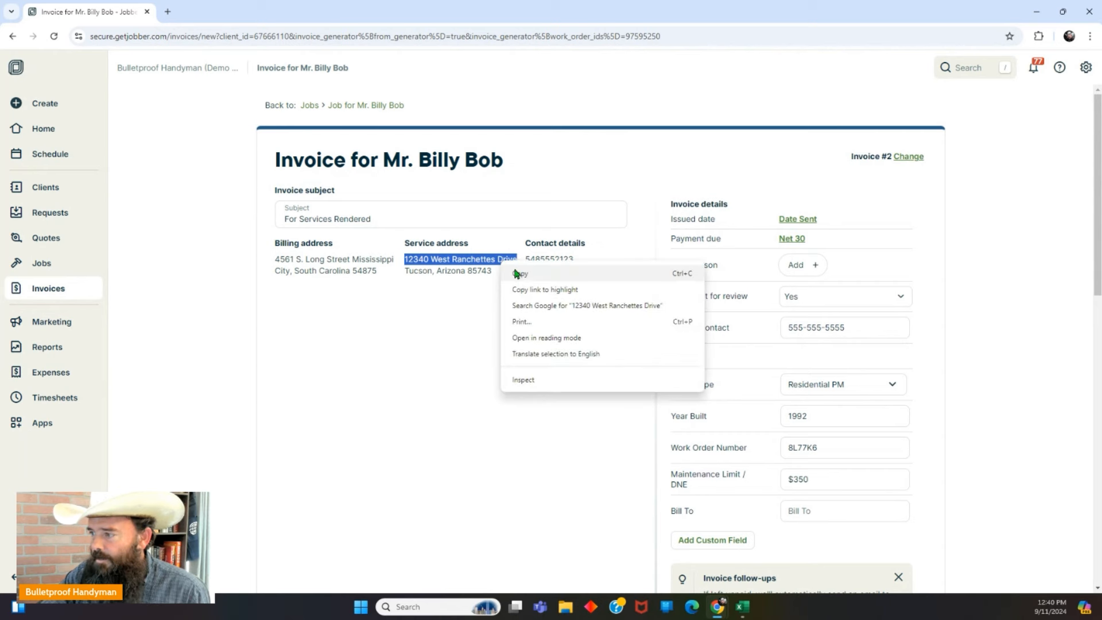
left_click(516, 276)
left_click_drag(393, 221, 279, 221)
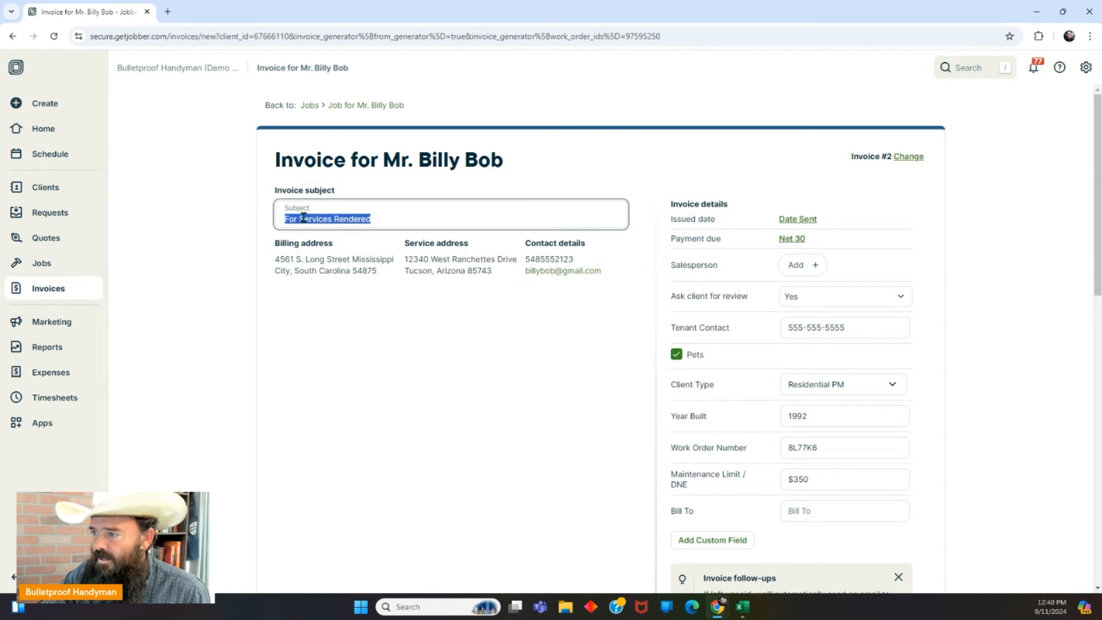
right_click(299, 221)
left_click(333, 289)
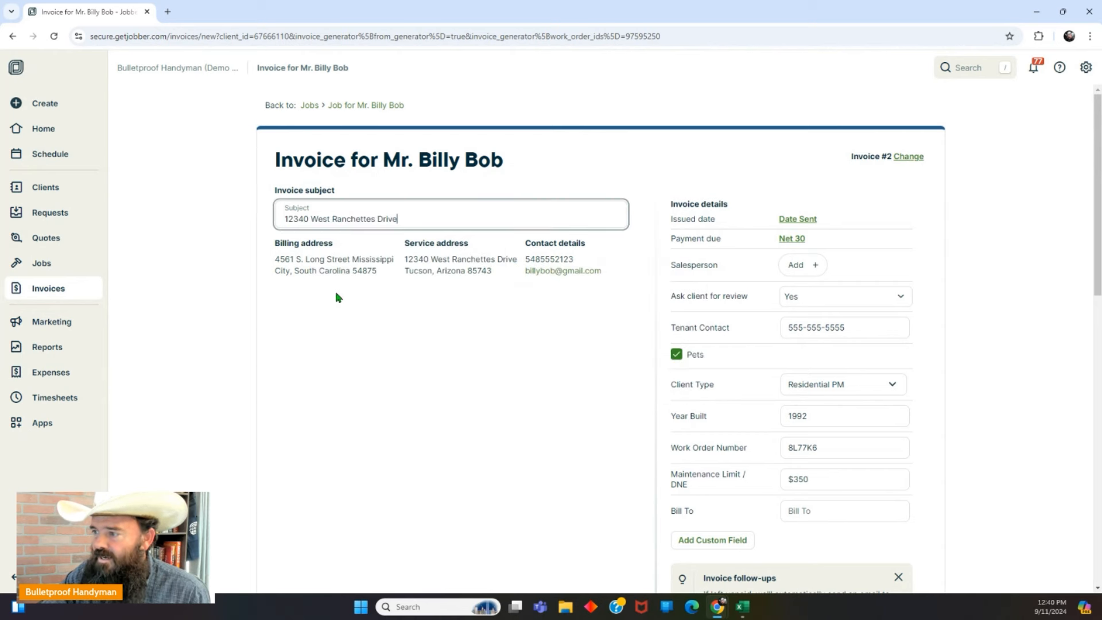
Append the word "Toilet" after the street address in the invoice subject.
left_click(480, 357)
left_click(426, 221)
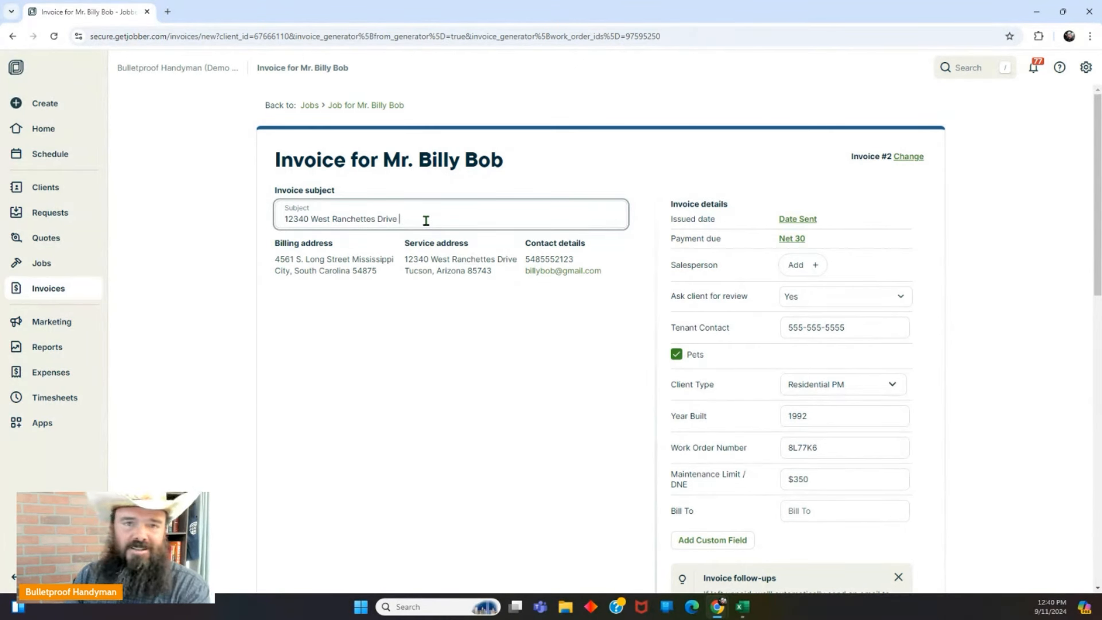
type("Toile")
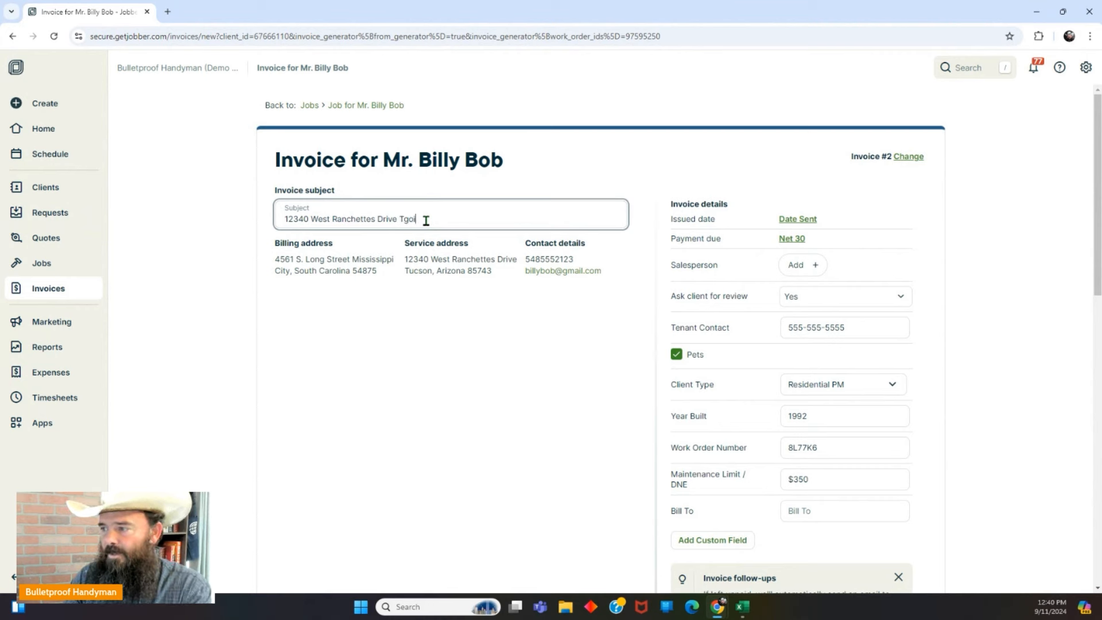
type("t")
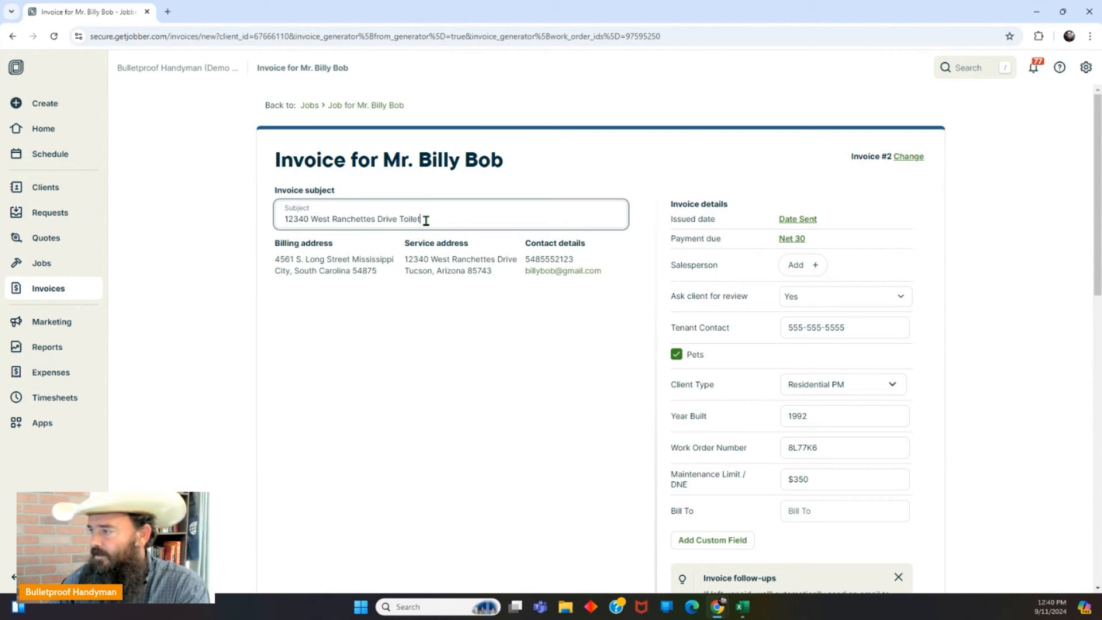
Assign the third team member listed as the invoice's salesperson and go through the custom fields to the empty Bill To field.
left_click(817, 266)
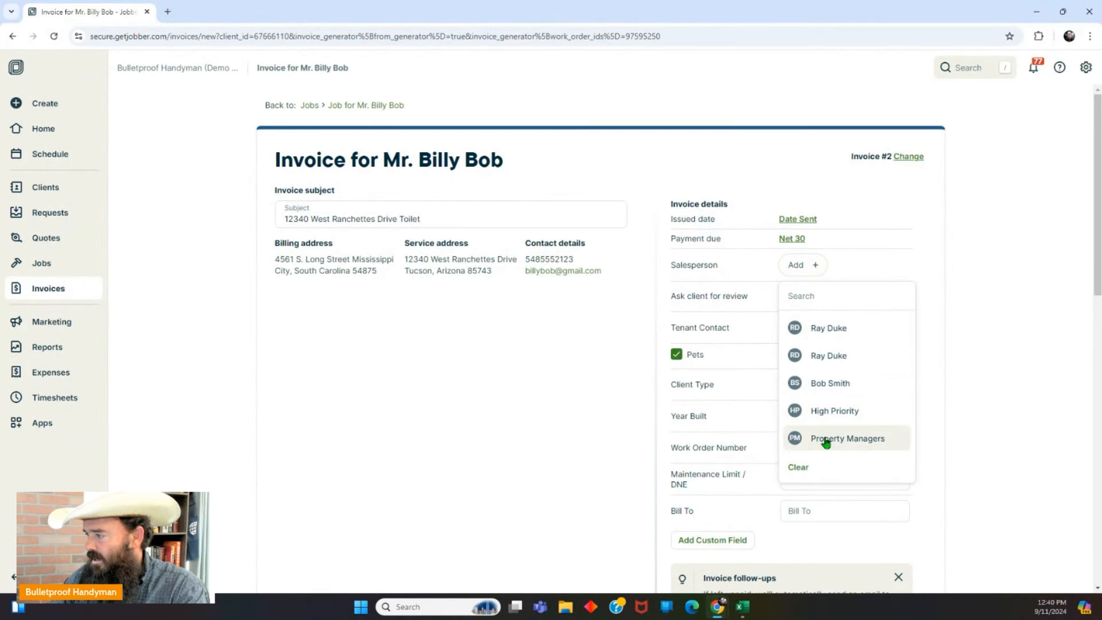
left_click(822, 384)
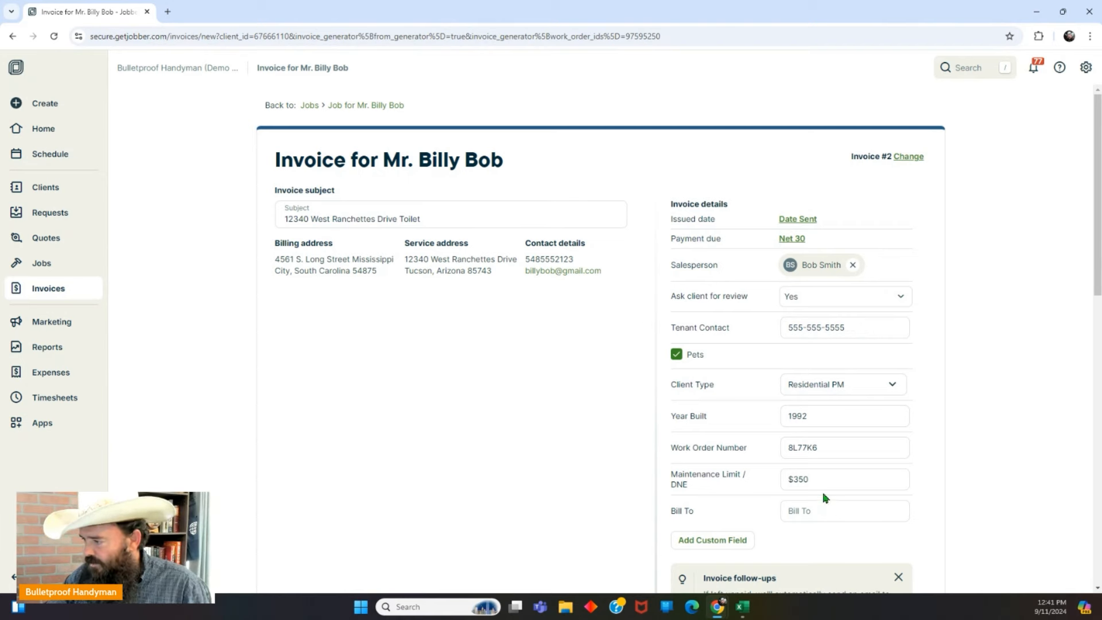
scroll(824, 497, "down", 4)
left_click(811, 281)
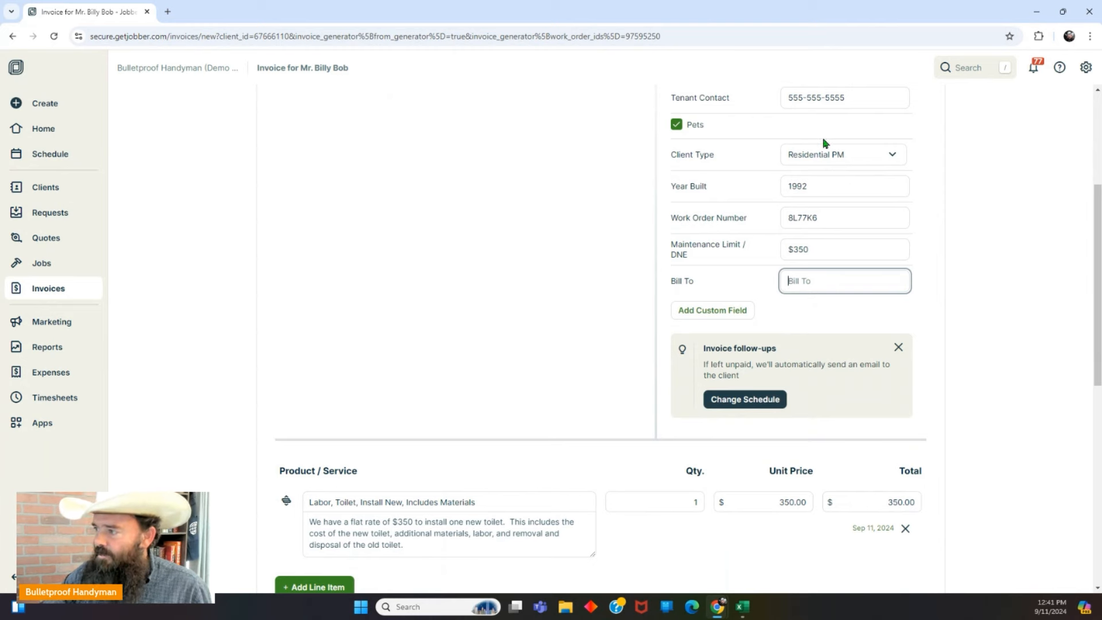
scroll(814, 210, "up", 1)
scroll(812, 213, "up", 1)
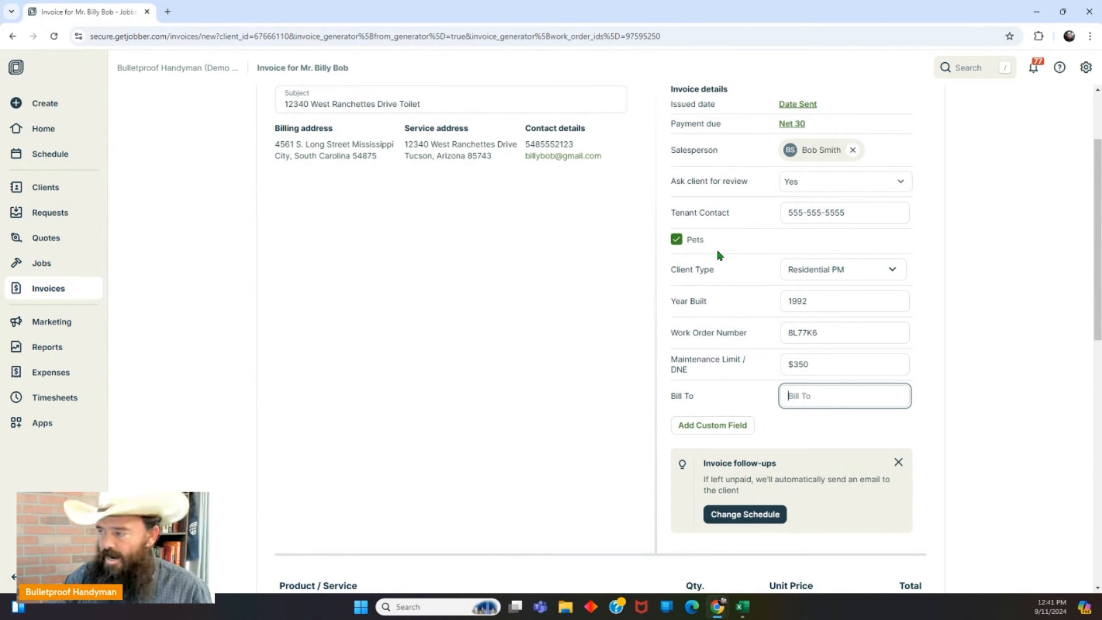
Add a blank line item below the toilet installation line item, without picking a listed service.
scroll(746, 346, "down", 4)
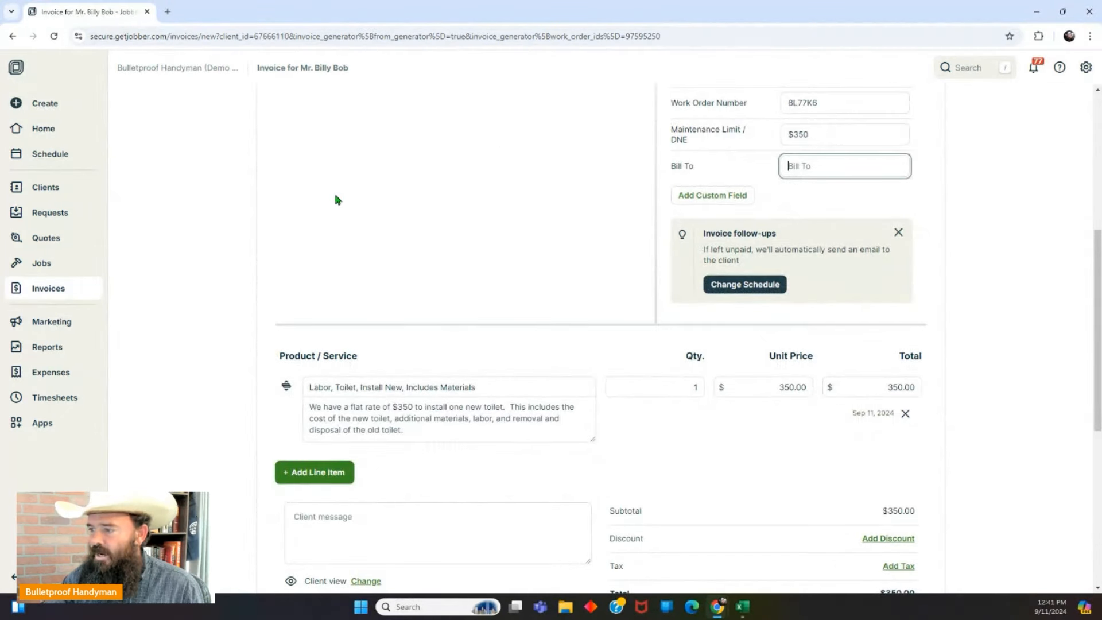
scroll(338, 199, "down", 3)
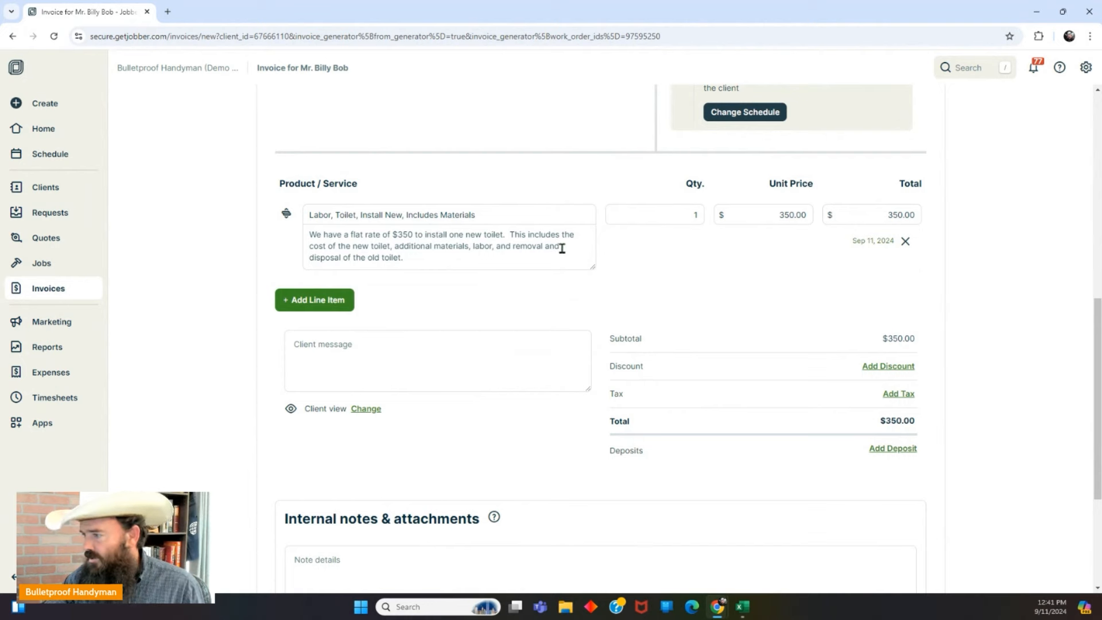
left_click(331, 299)
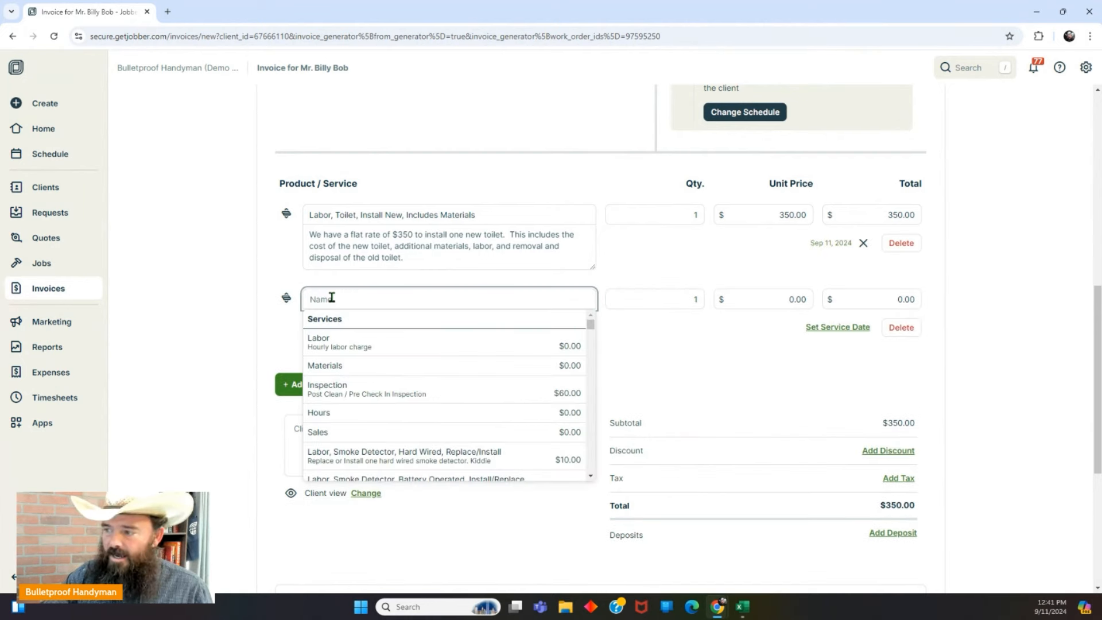
left_click(660, 359)
Add a discount of $50 to the invoice, leaving the client message empty.
scroll(658, 357, "down", 4)
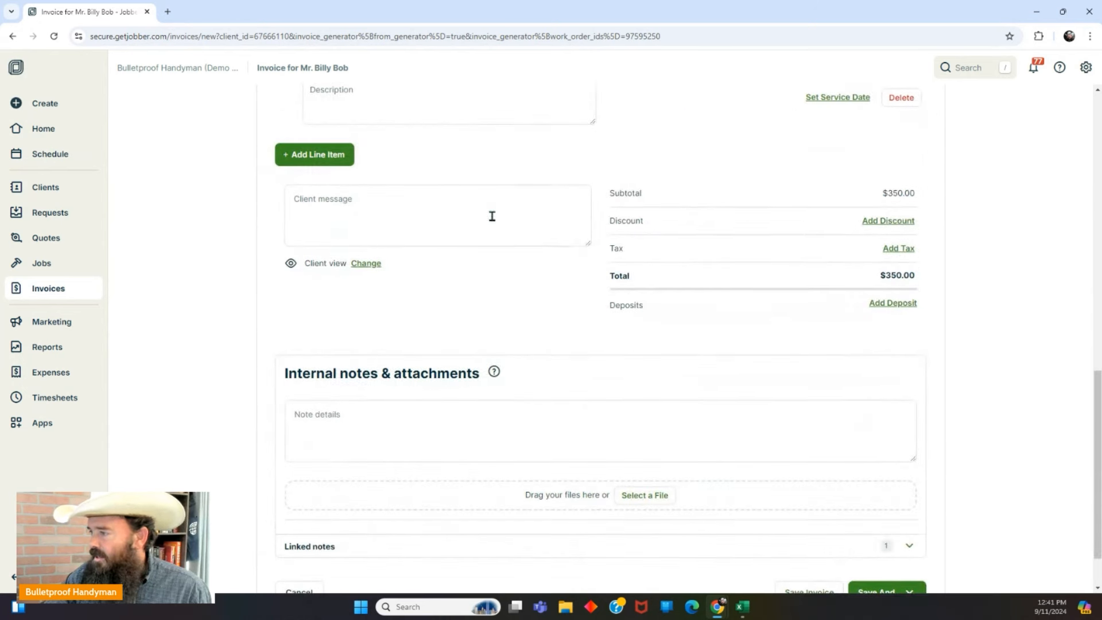
left_click(331, 199)
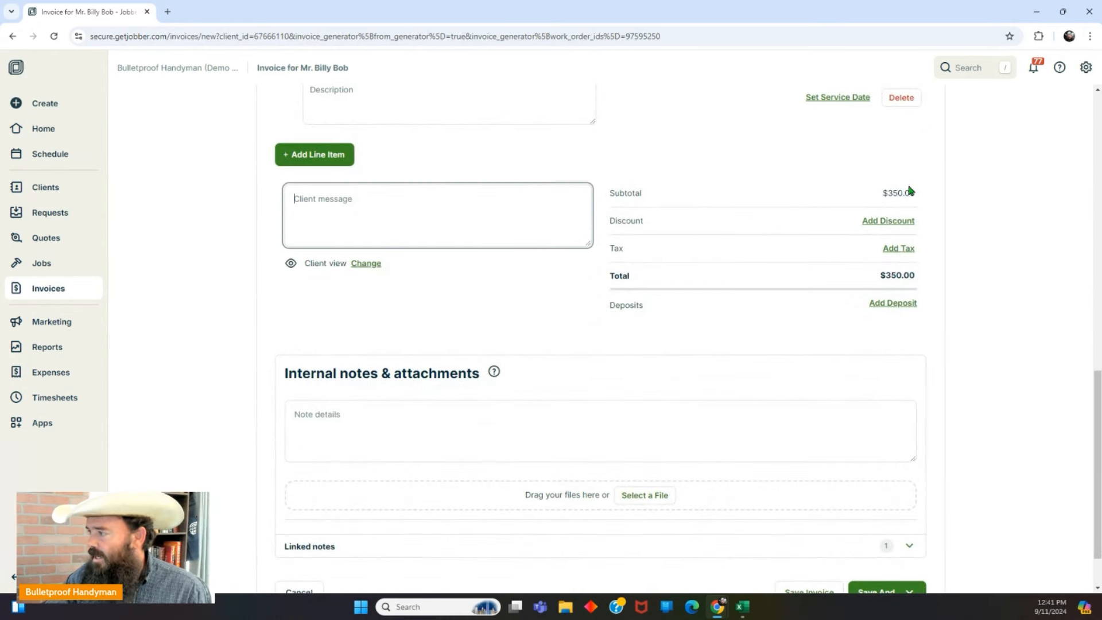
left_click(884, 221)
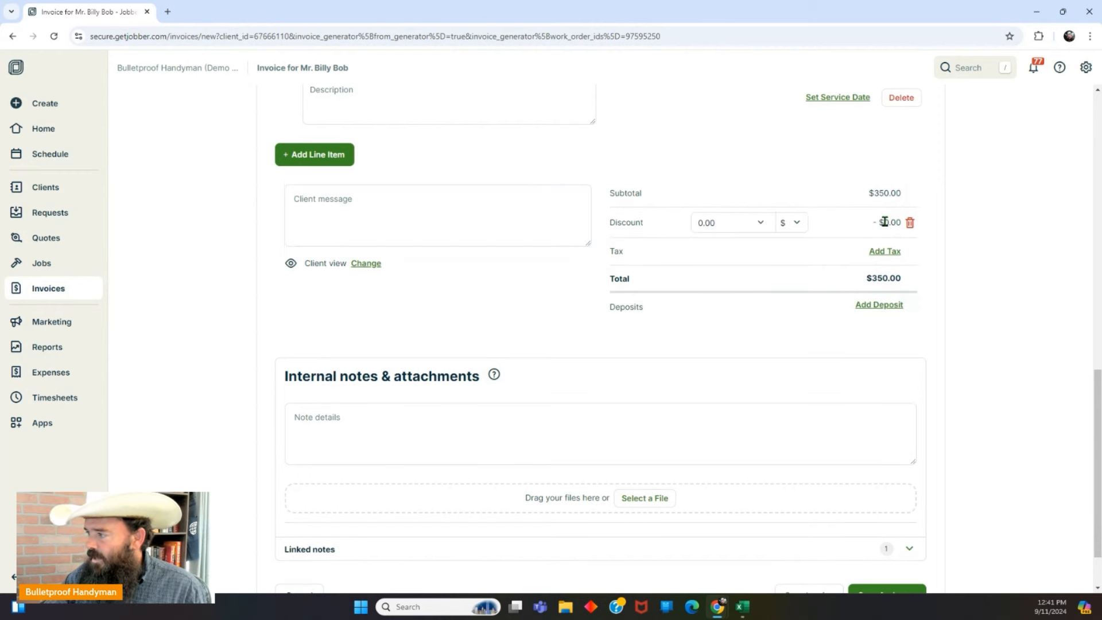
left_click(794, 224)
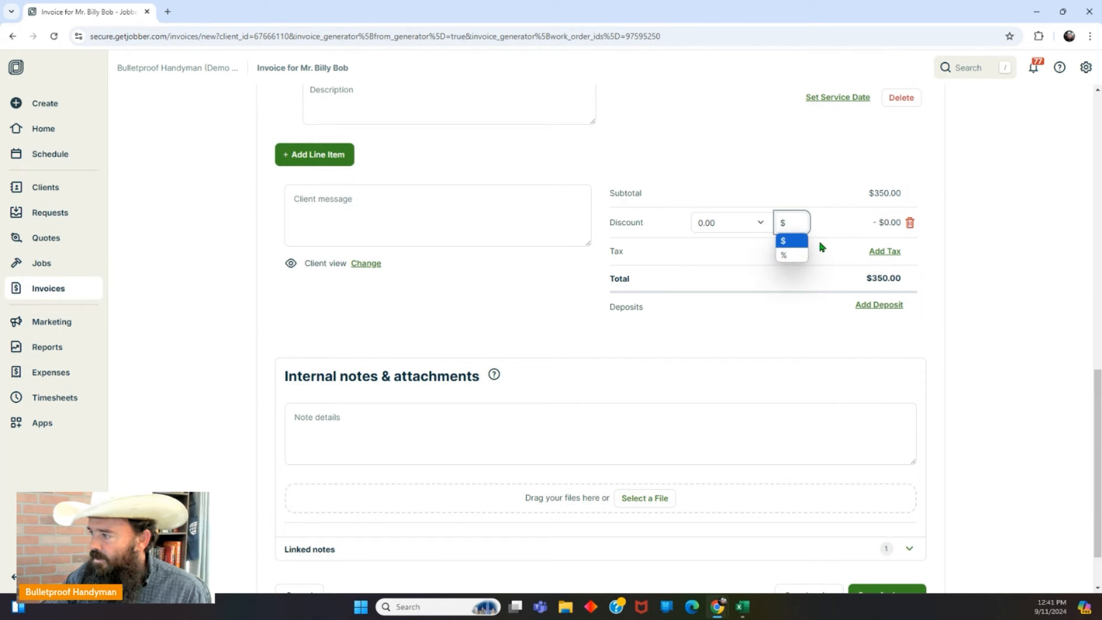
left_click(786, 241)
left_click(726, 223)
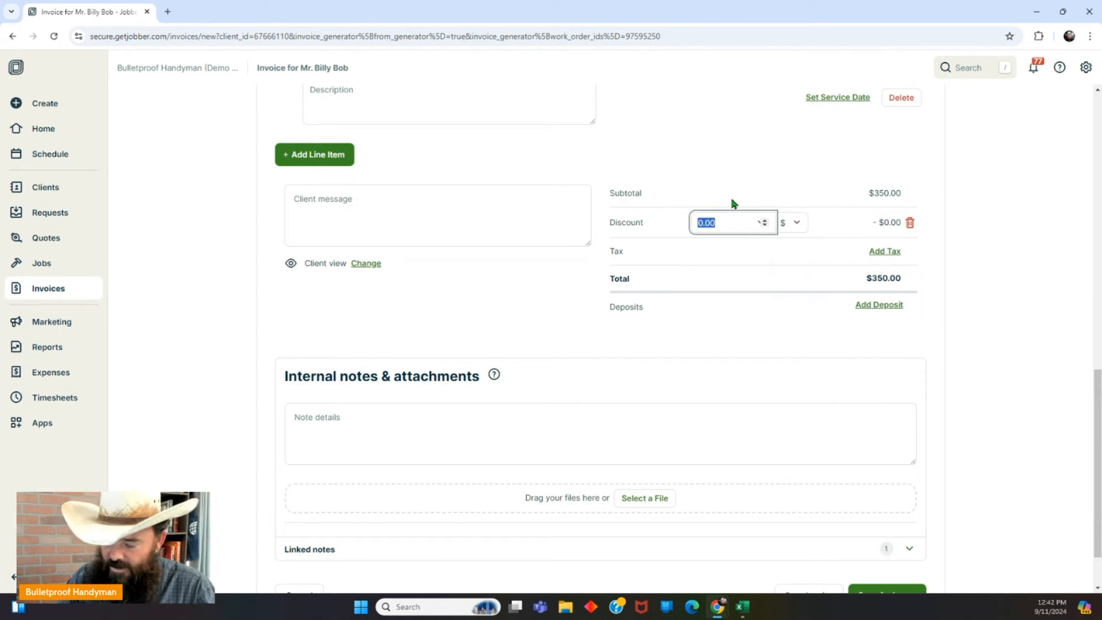
type("50")
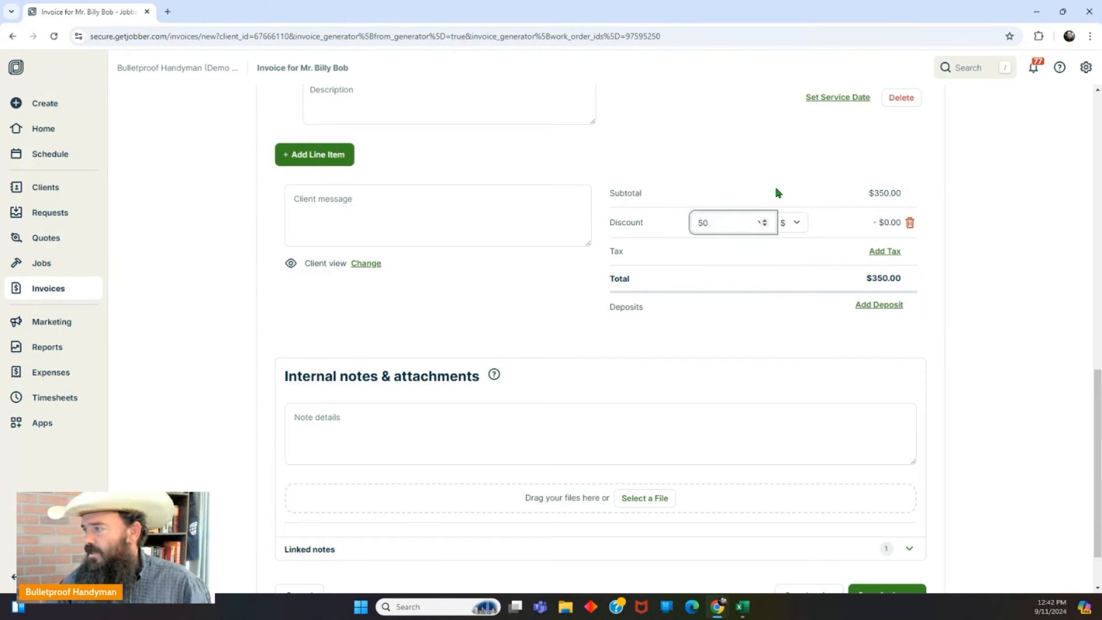
Change the invoice discount to a percentage and set it to 15%.
left_click(796, 224)
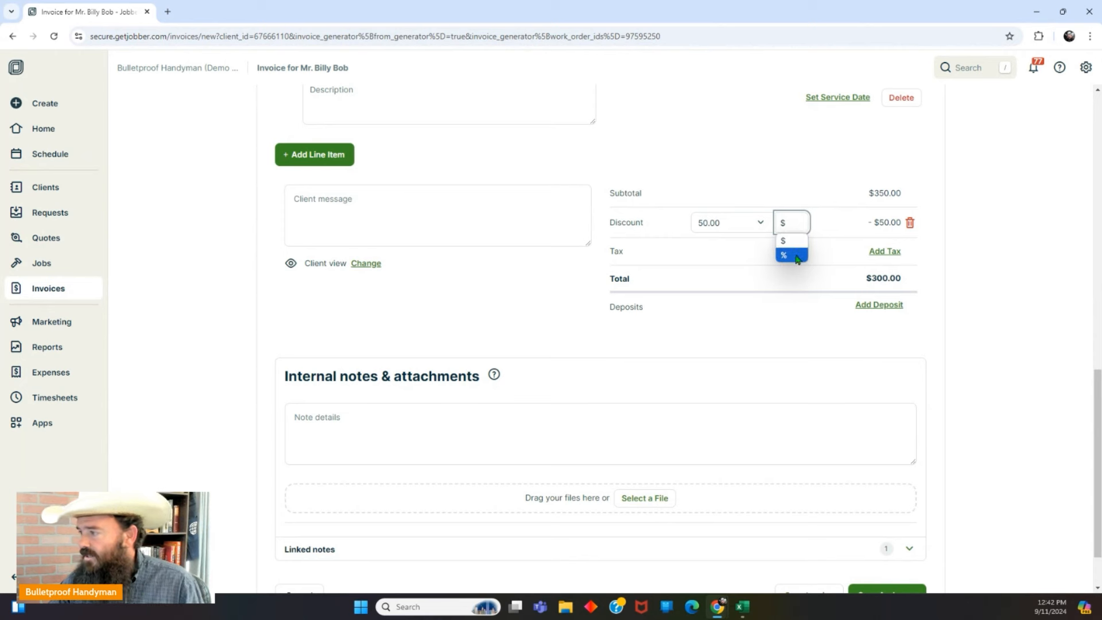
left_click(793, 255)
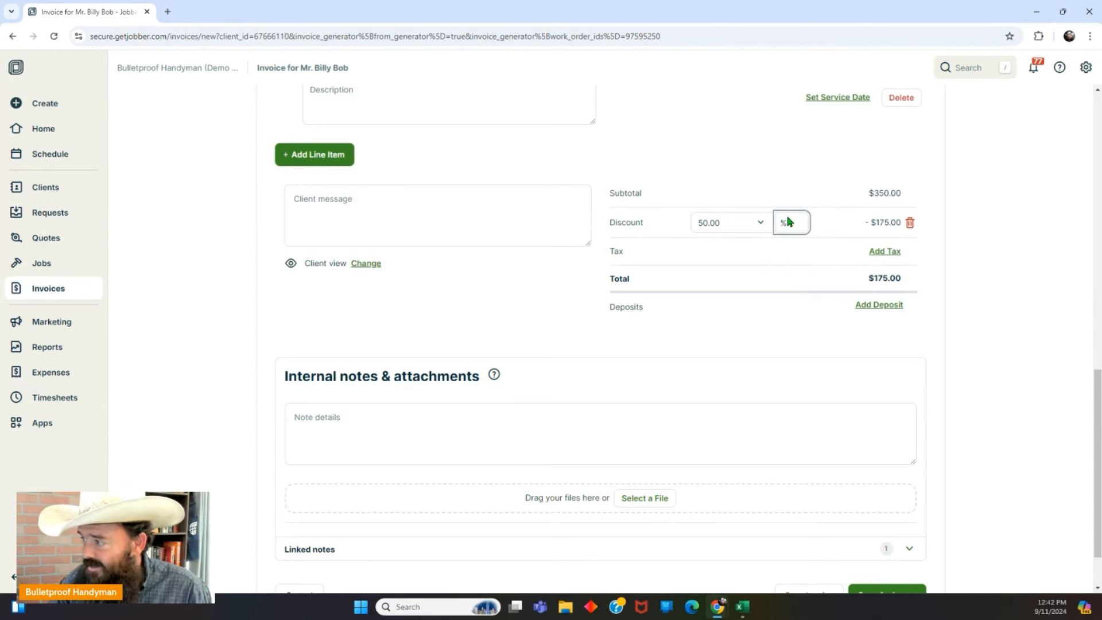
left_click(708, 222)
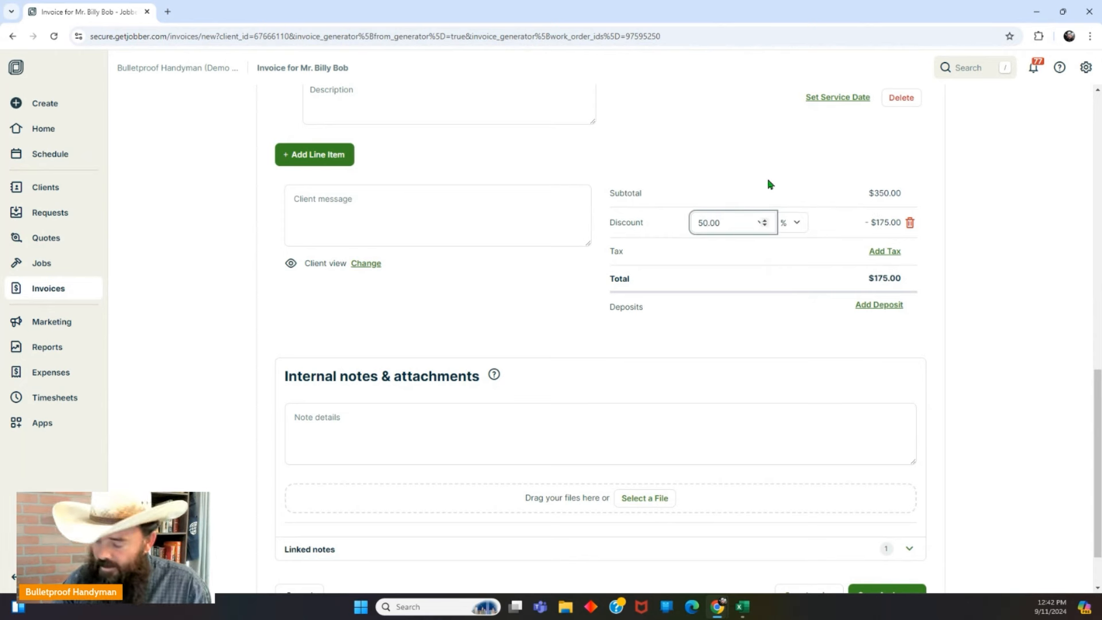
key("BackSpace")
key("BackSpace")
type("15")
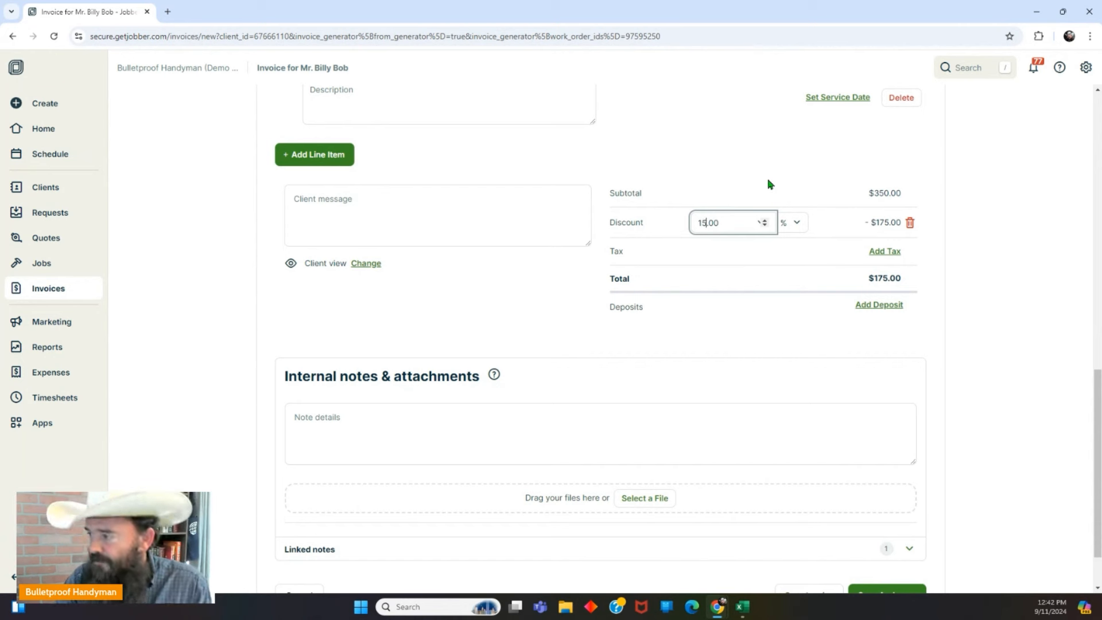
left_click(780, 183)
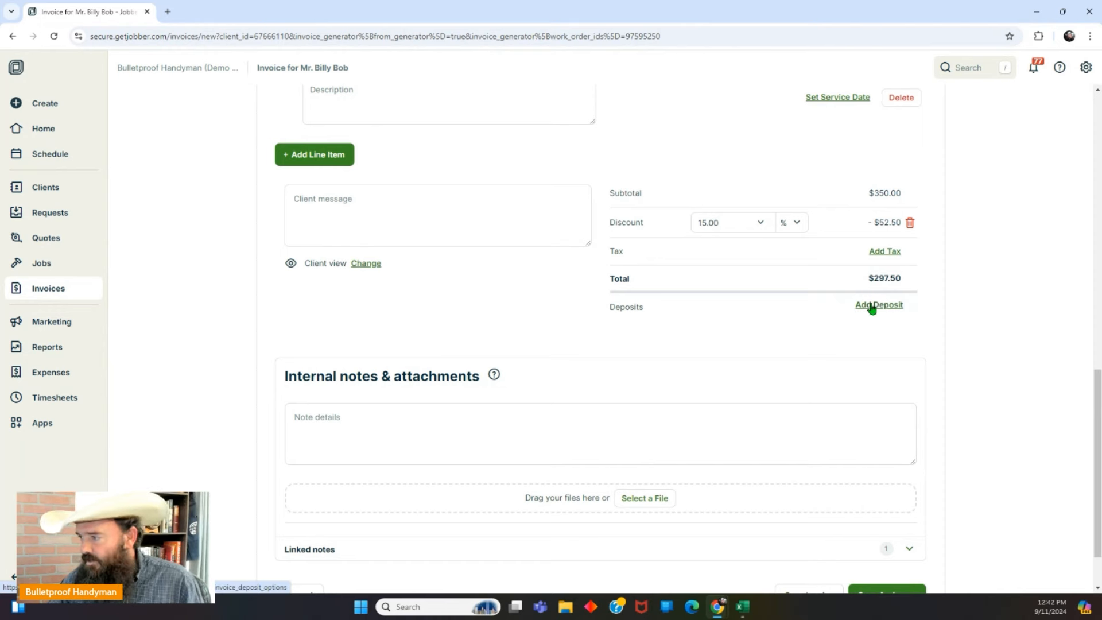
Expand the invoice's linked notes and examine the note and photo carried over from the job.
scroll(442, 304, "down", 2)
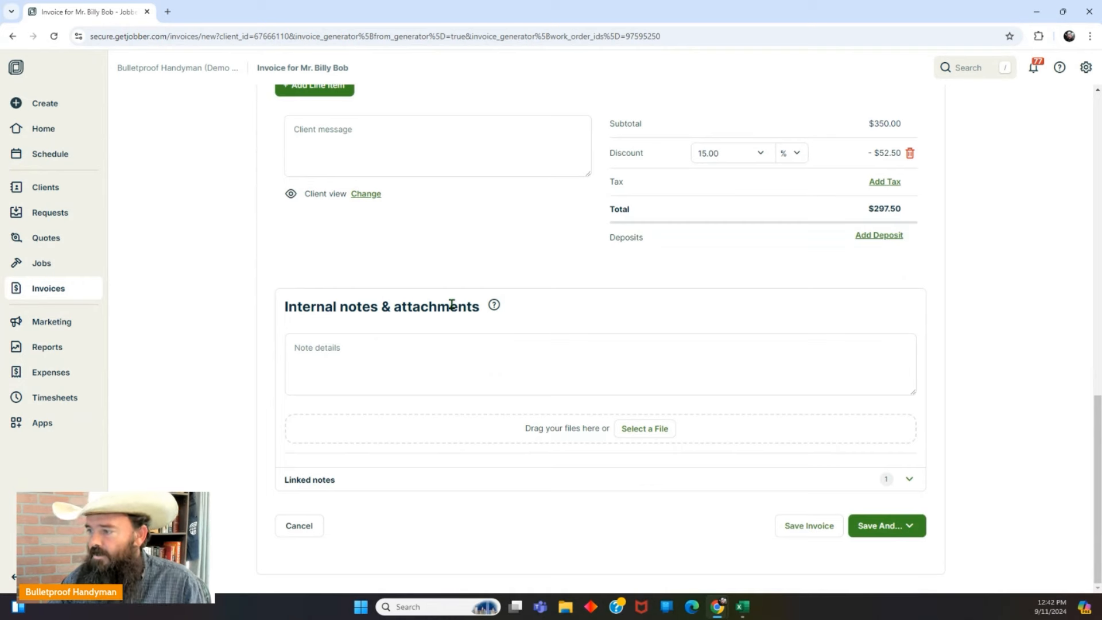
left_click(910, 484)
scroll(711, 480, "down", 3)
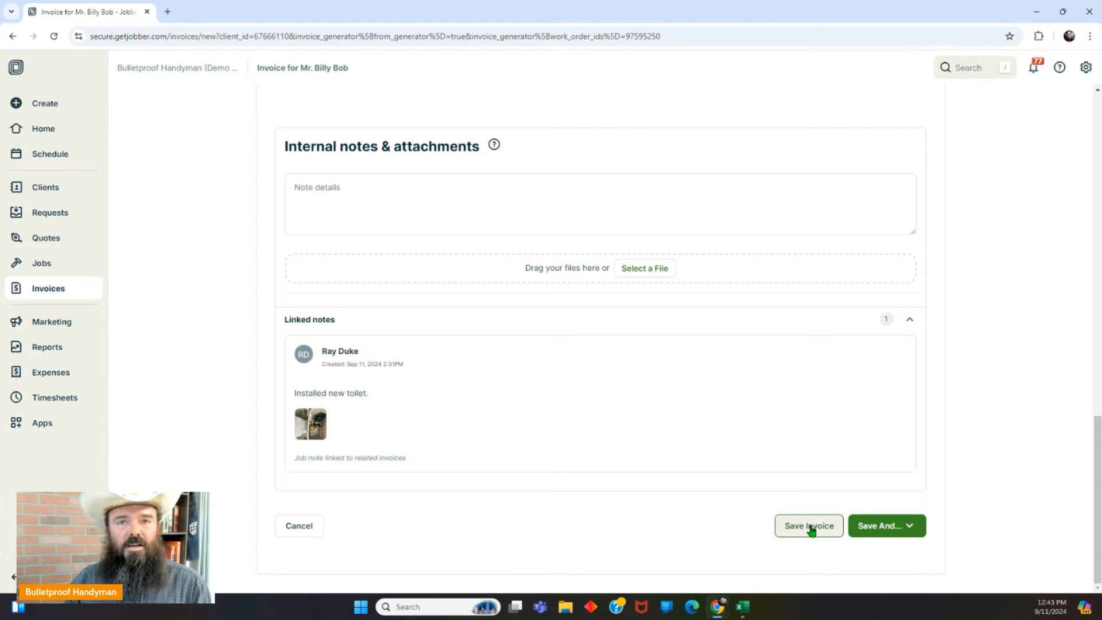
Save the invoice for sending as an email and add the suggested second e-mail address as a recipient.
left_click(911, 526)
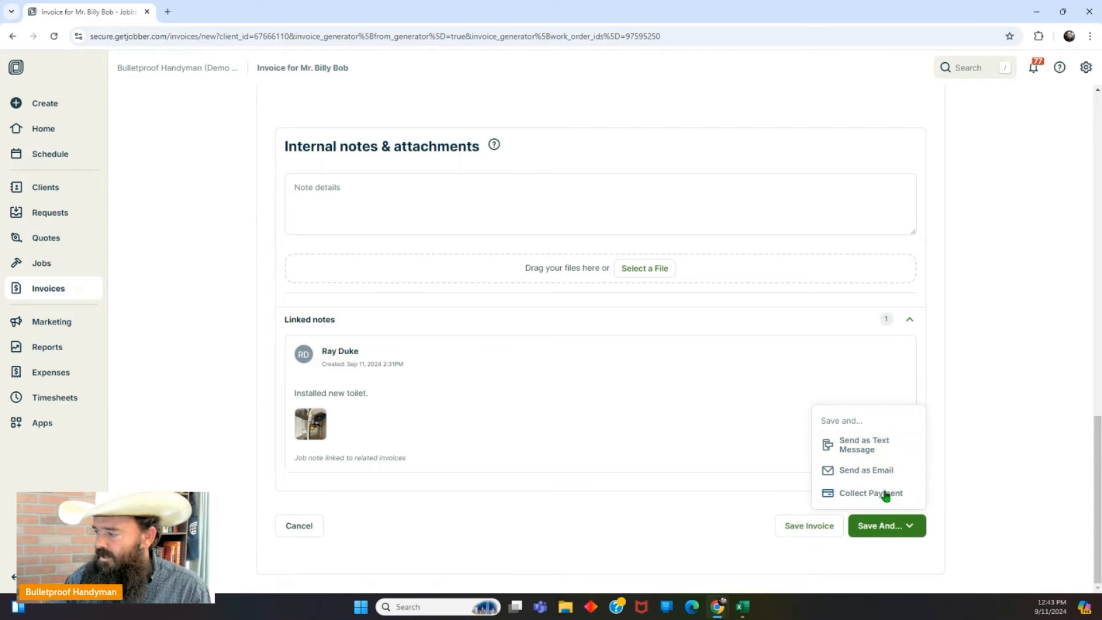
left_click(862, 472)
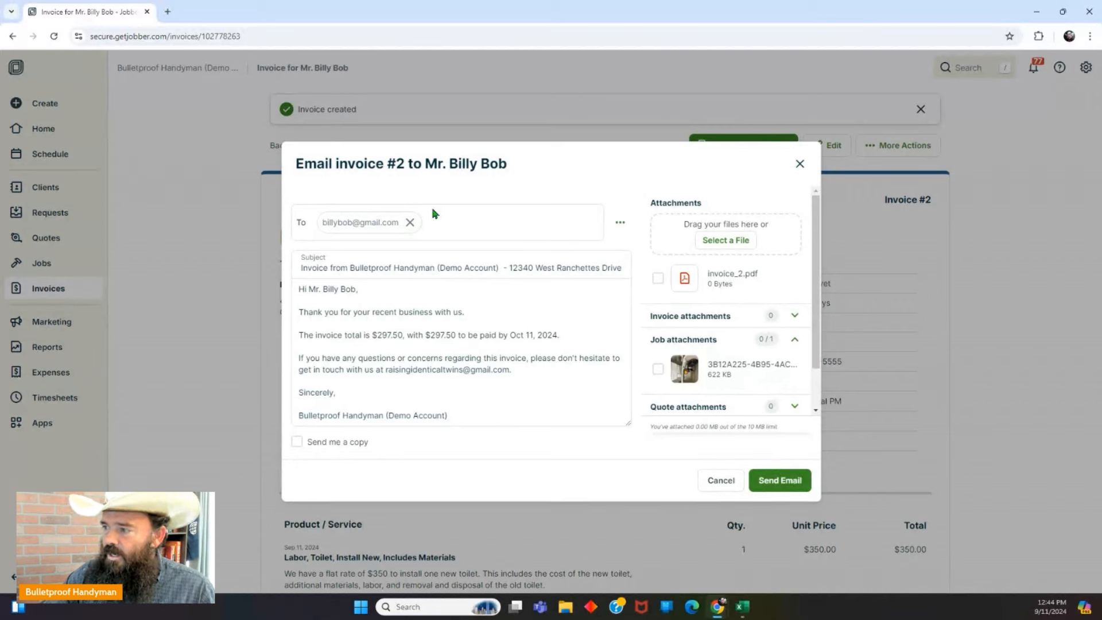
left_click(466, 221)
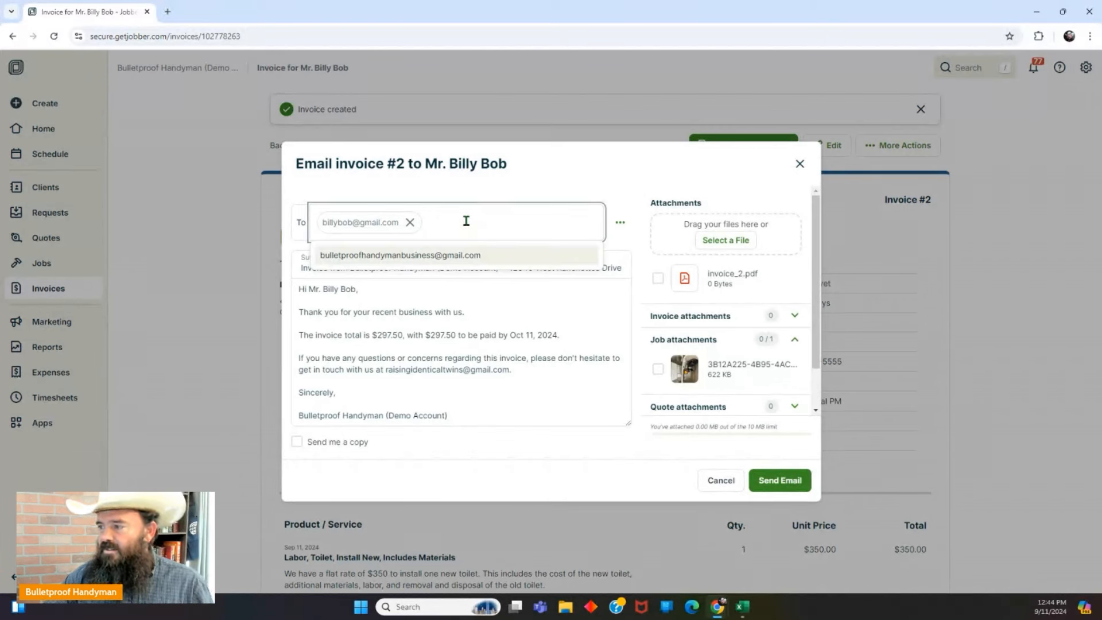
left_click(426, 255)
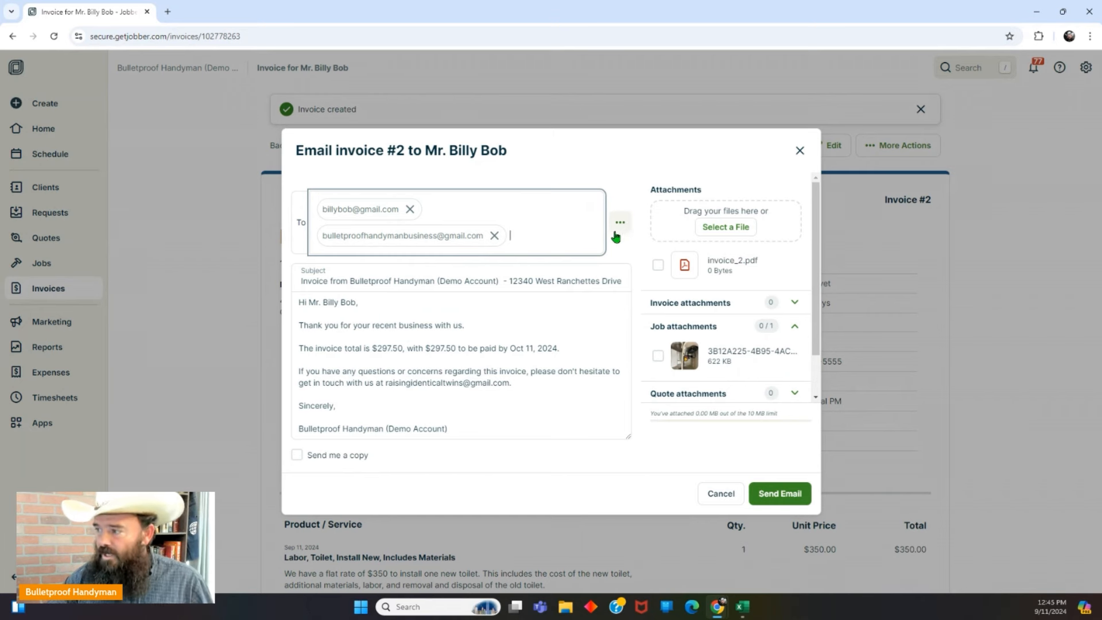
Add a Cc line to the invoice email, leave it empty, and try the "Send me a copy" option.
left_click(624, 228)
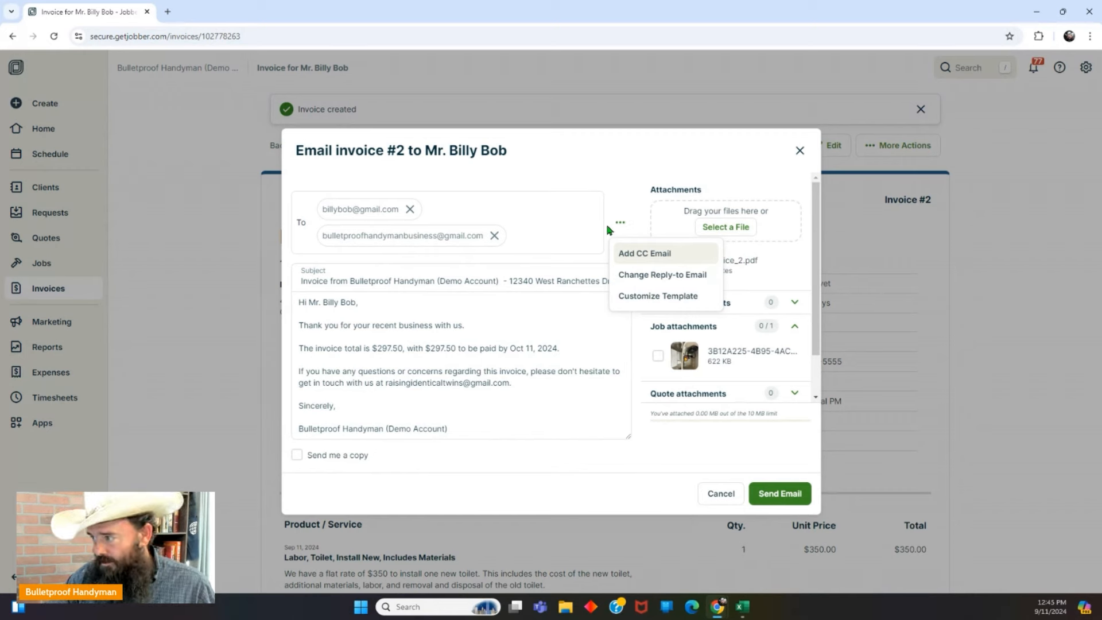
left_click(646, 256)
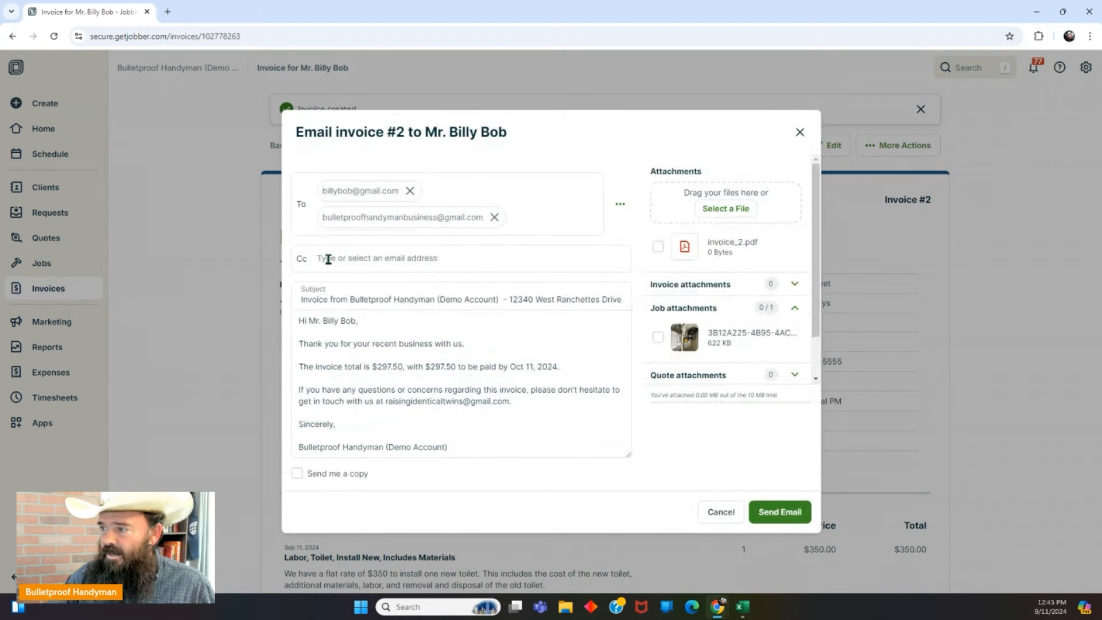
left_click(403, 262)
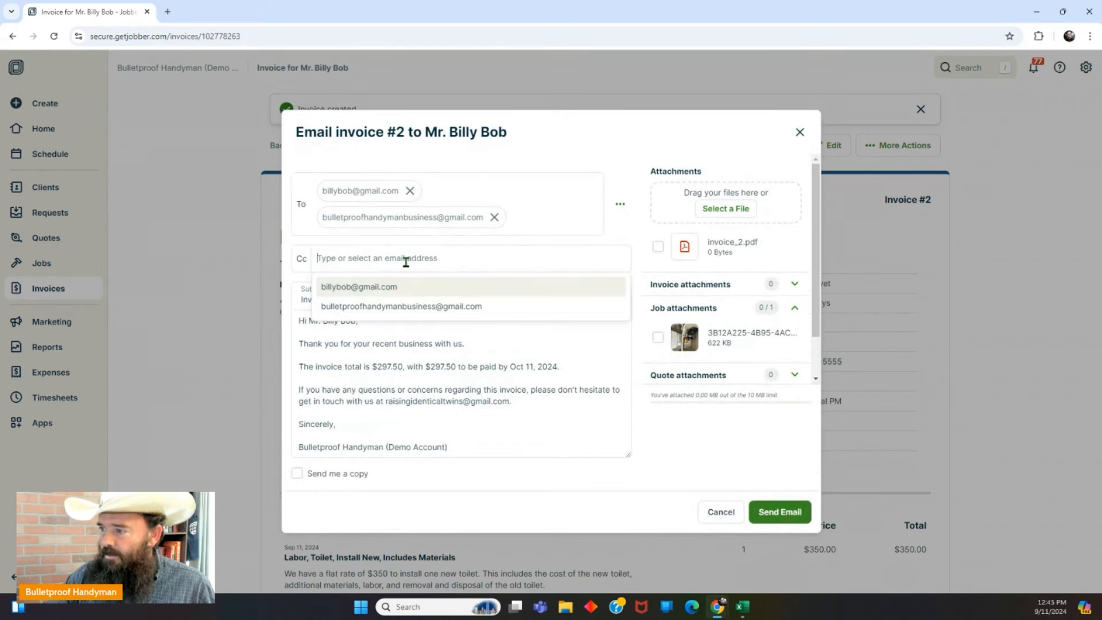
left_click(565, 210)
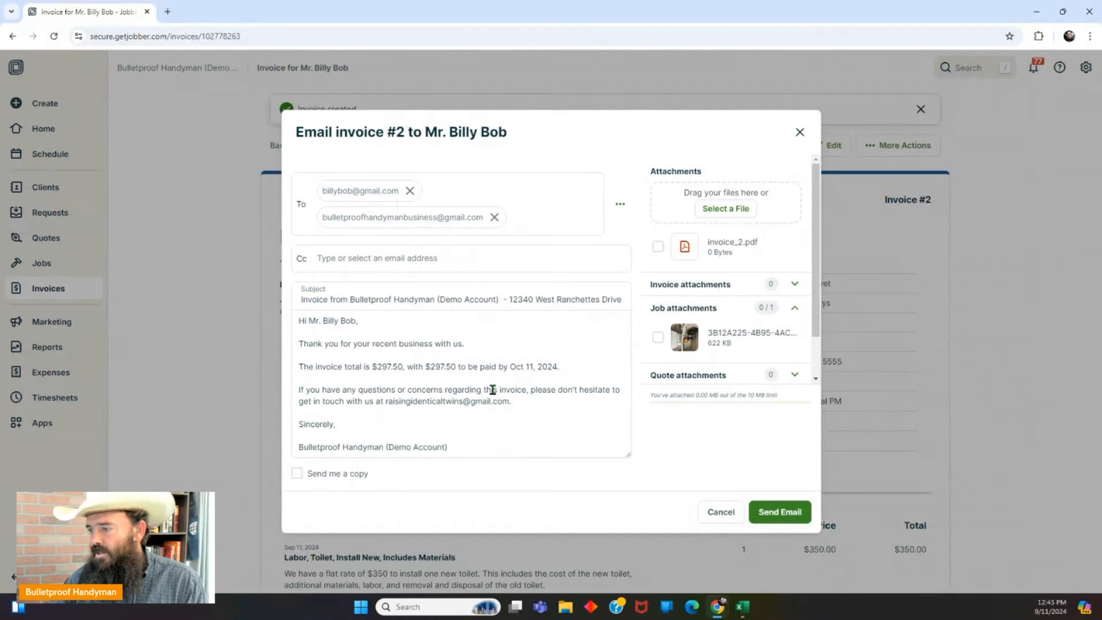
left_click(297, 474)
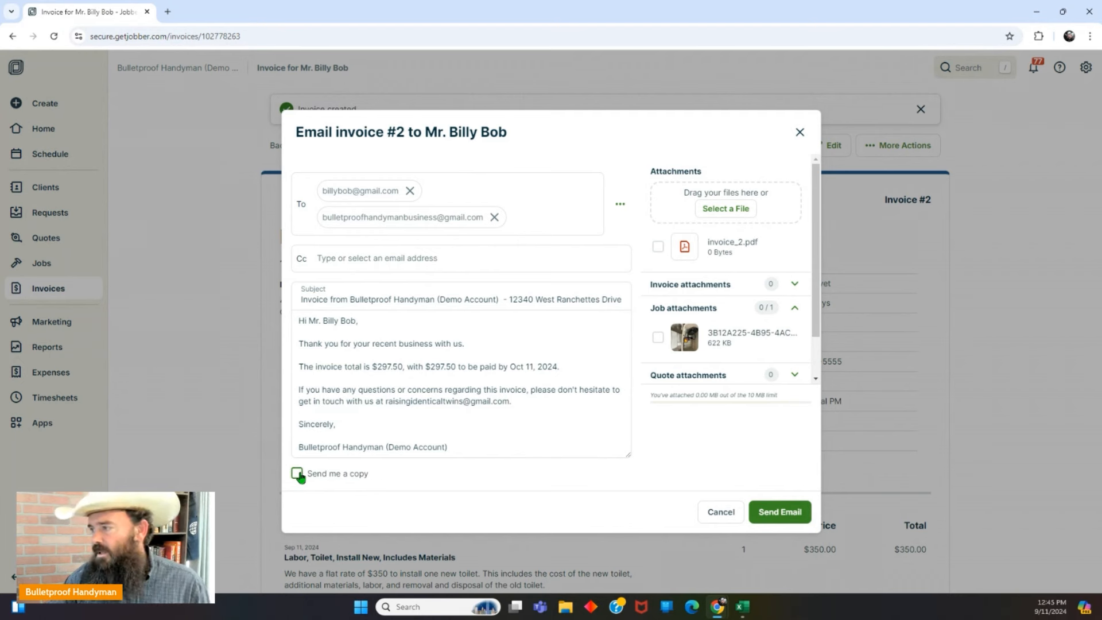
Attach invoice_2.pdf and the job photo to the invoice email and send it without a copy to yourself.
left_click(298, 474)
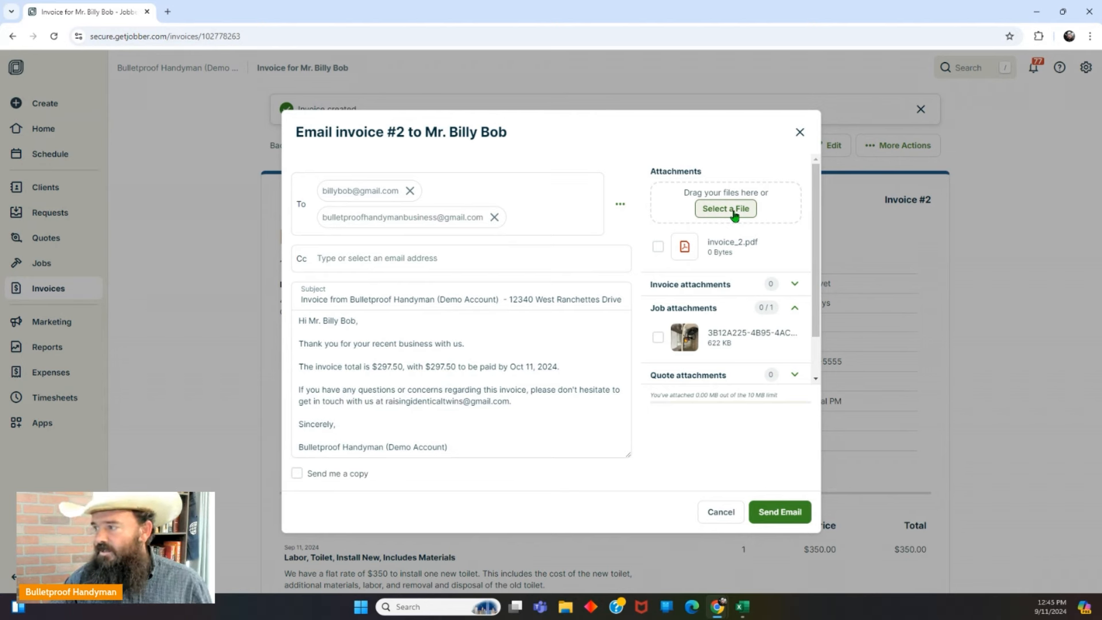
left_click(658, 248)
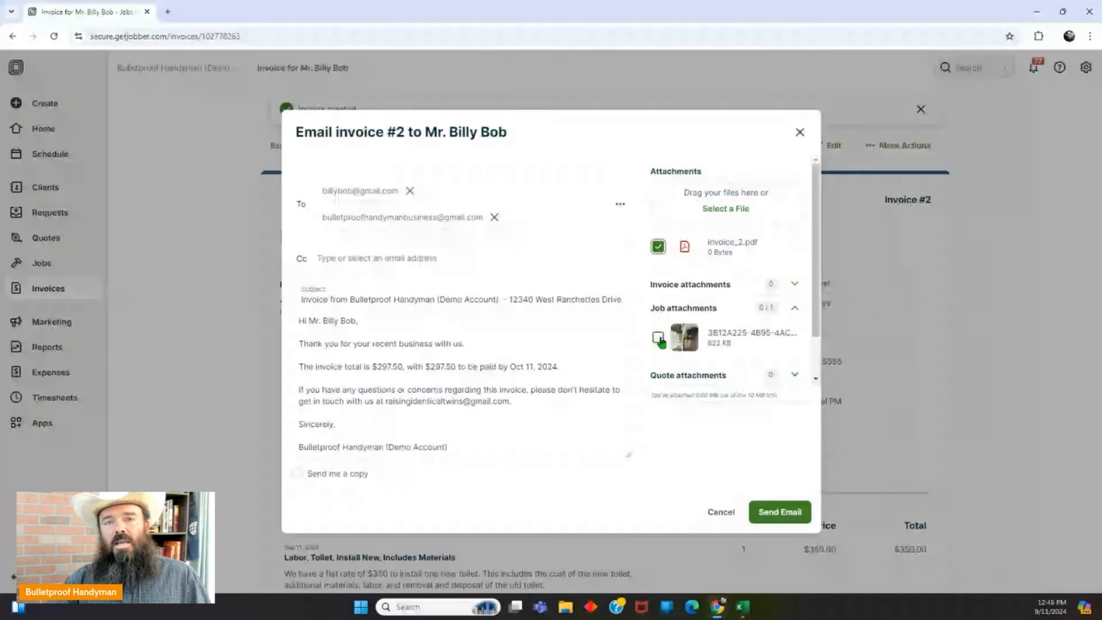
left_click(659, 339)
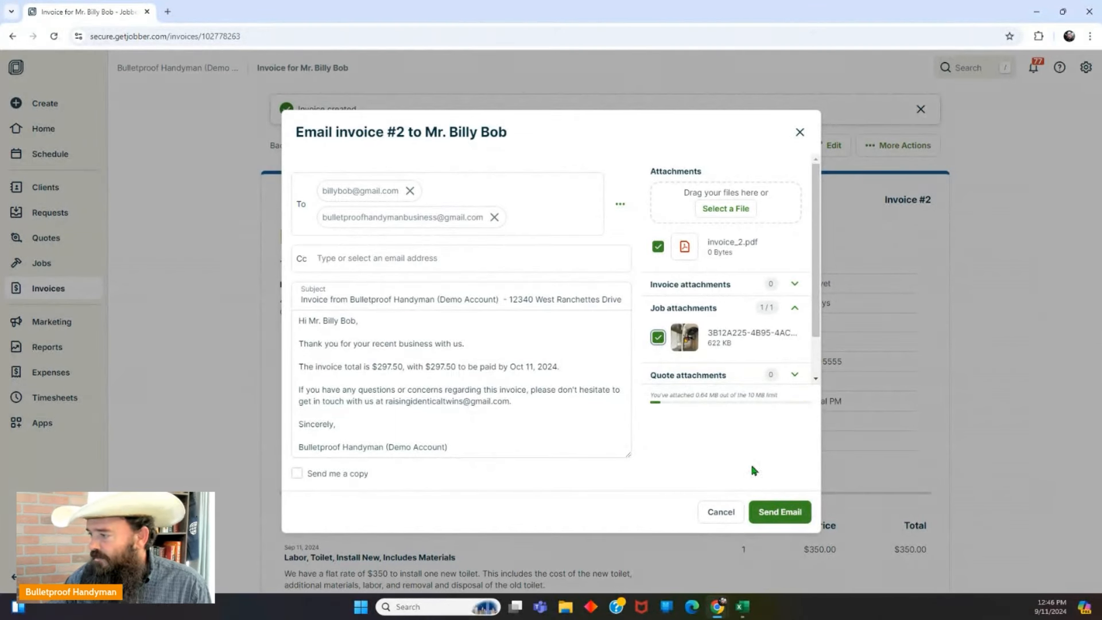
left_click(781, 517)
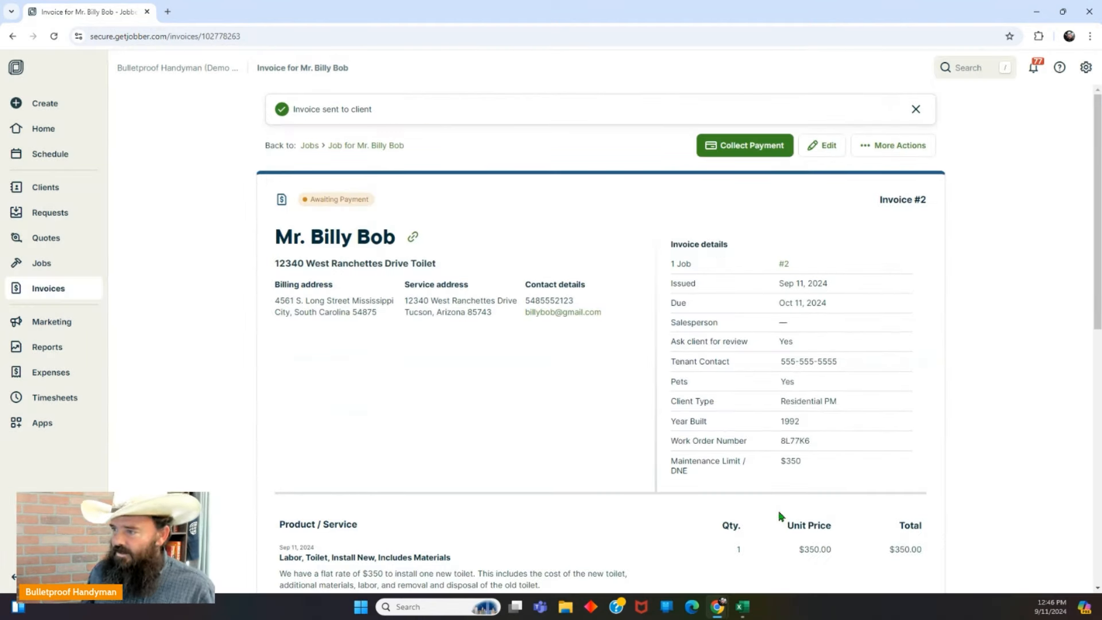
Open the invoice's payment collection form, examine its method, amount, date and reference fields, and close it without saving.
left_click(733, 151)
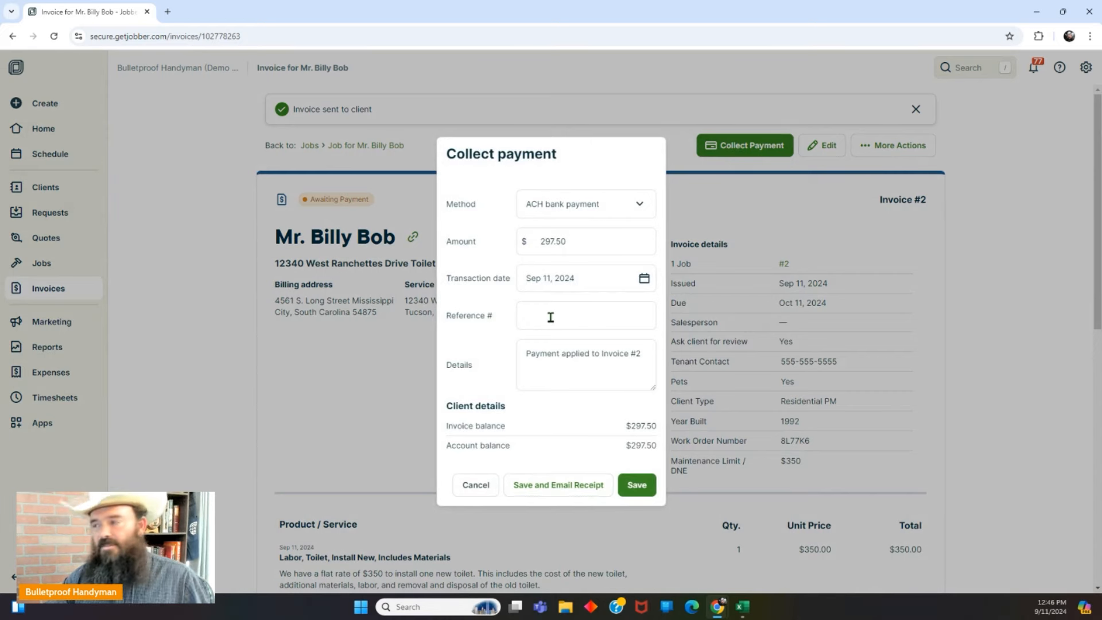
left_click(427, 154)
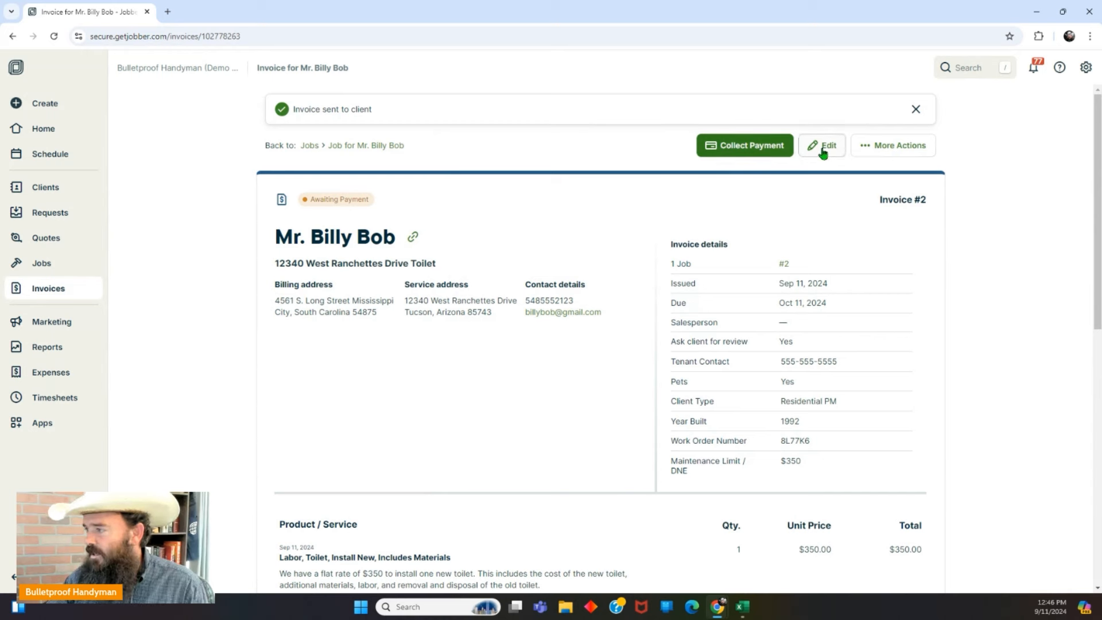